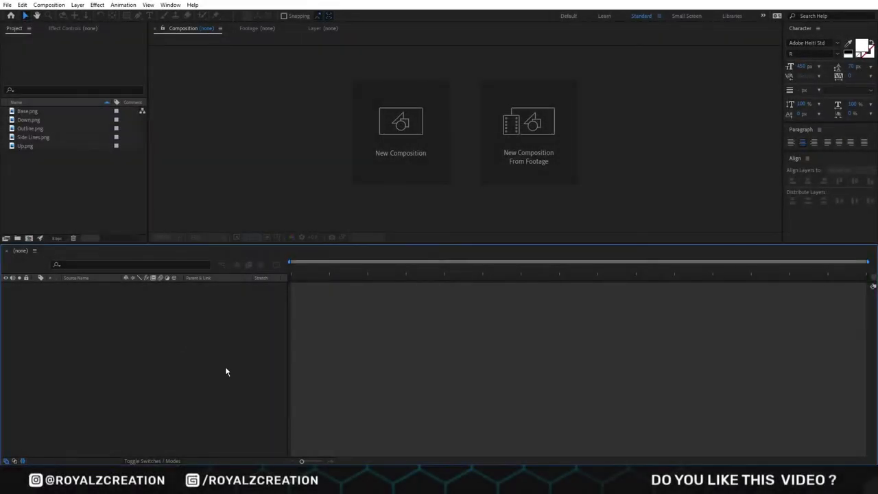
Create a 490 × 800 px composition named Flip
left_click(393, 153)
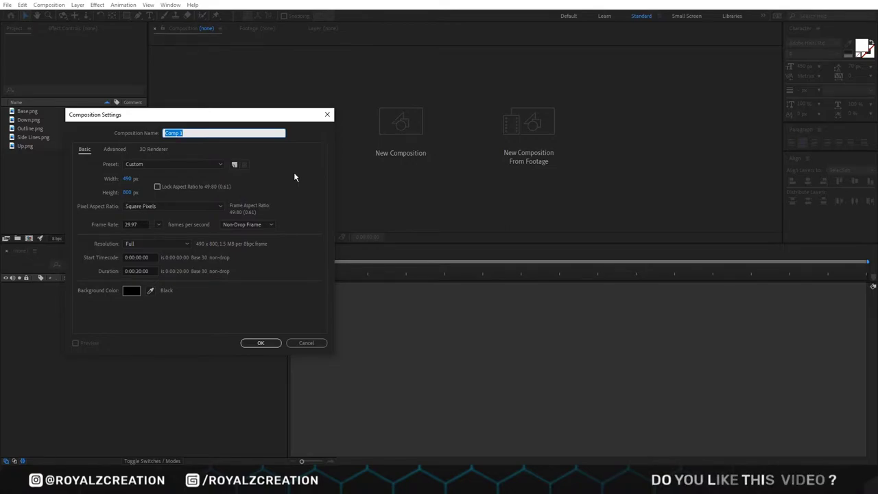
type("Flip")
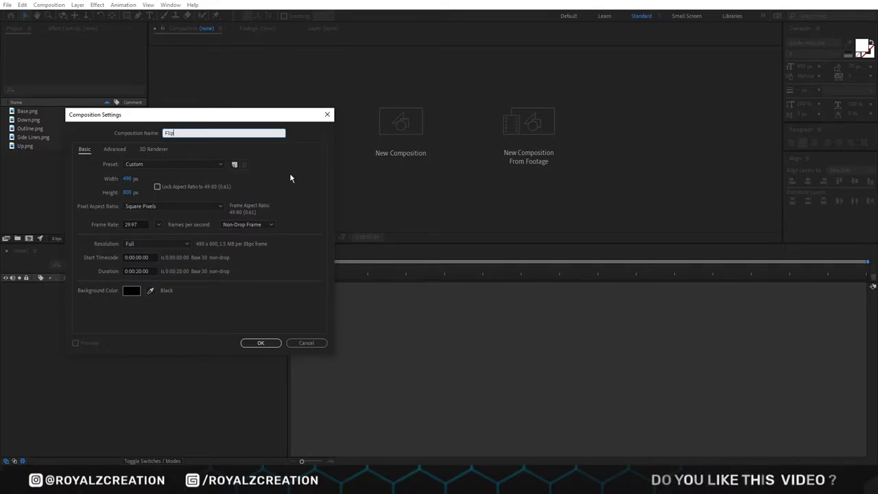
left_click(261, 343)
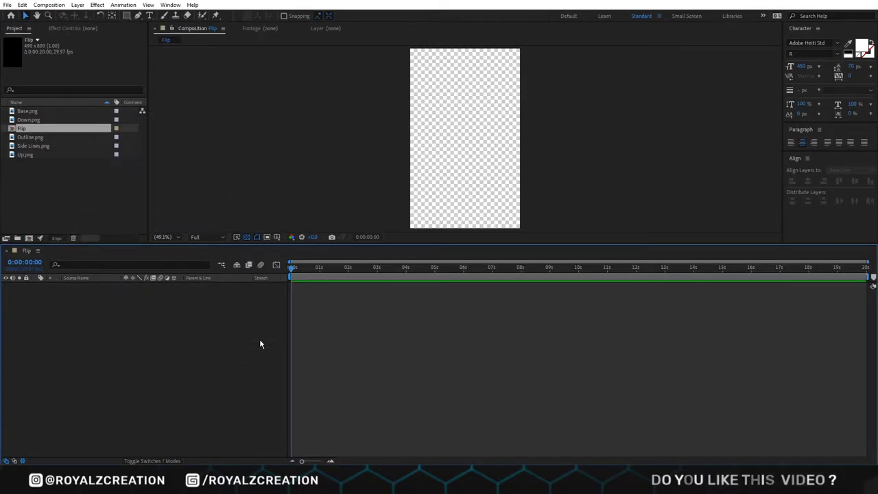
Add Base.png, Side Lines.png, Down.png and Up.png to the Flip composition, stacked with Base lowest and Up uppermost
left_click_drag(31, 112, 121, 354)
left_click_drag(245, 244, 245, 292)
left_click_drag(28, 154, 97, 337)
left_click_drag(32, 119, 96, 342)
left_click_drag(33, 145, 97, 356)
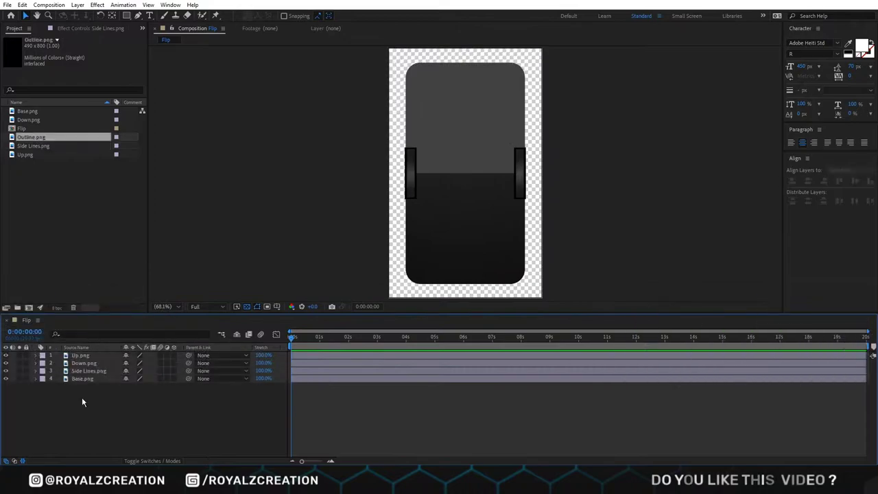
Create a second composition named Main using the HDTV 1080 29.97 preset
right_click(63, 236)
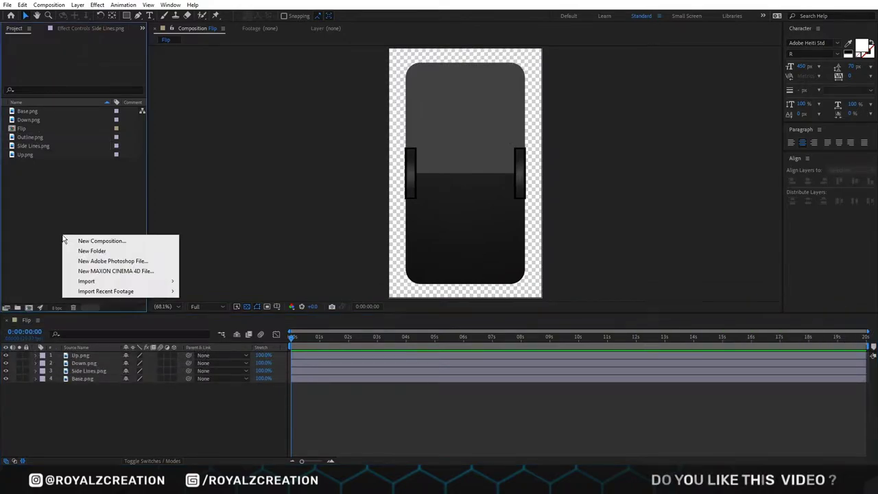
left_click(101, 241)
left_click(219, 164)
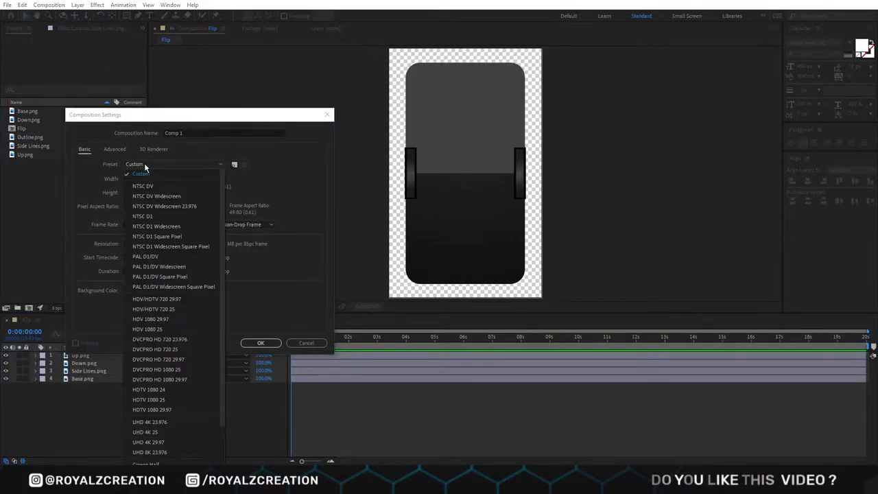
left_click(167, 409)
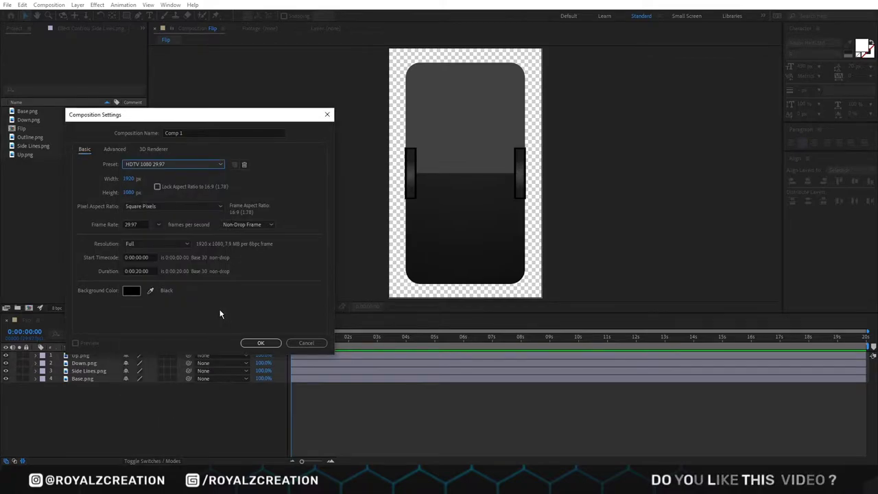
left_click(199, 133)
type("Main")
left_click(261, 343)
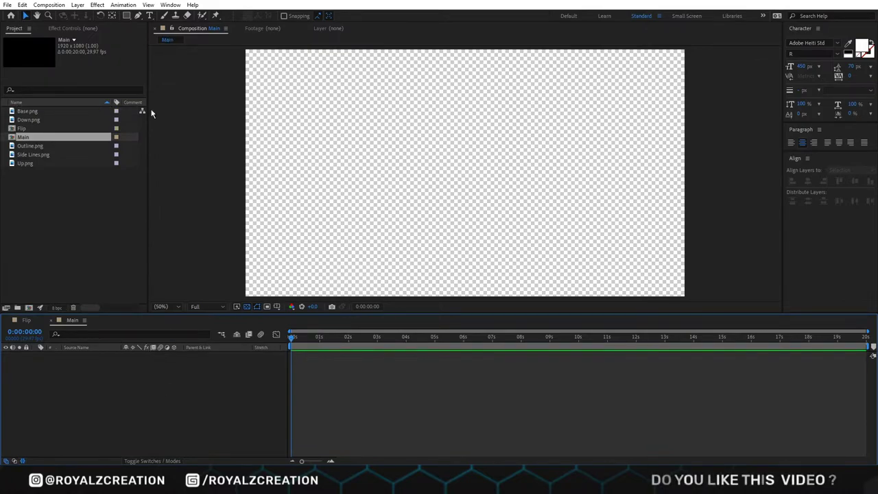
Add a text layer reading "Flip" to the Main composition and align it horizontally to the composition's center
left_click(150, 16)
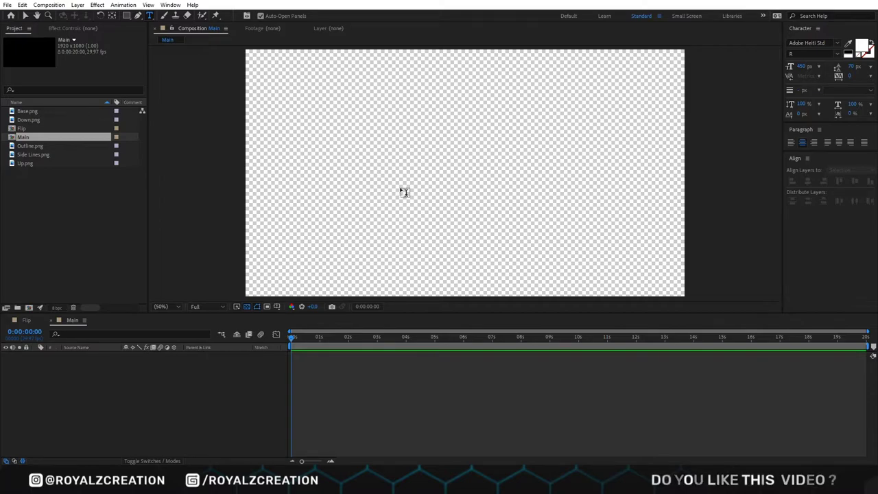
left_click(402, 190)
type("FLIP")
left_click(808, 181)
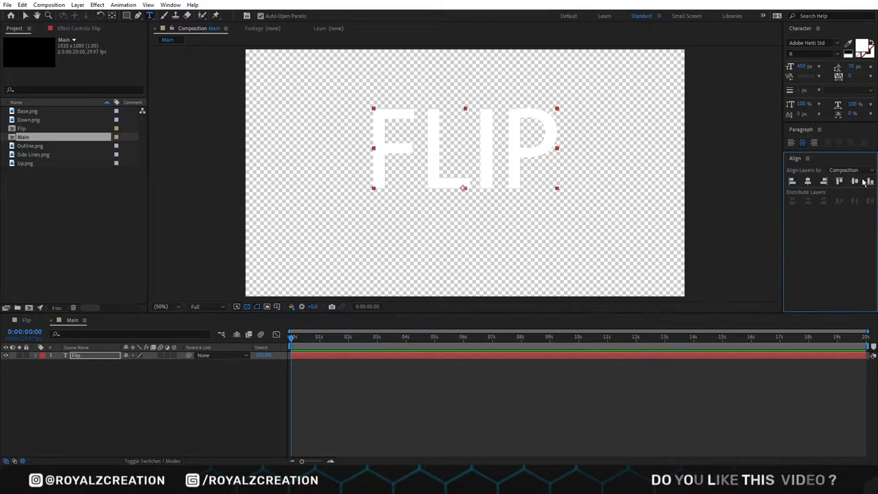
Make the Flip text black at 300 px and move it into the upper-left corner of the frame
left_click(854, 48)
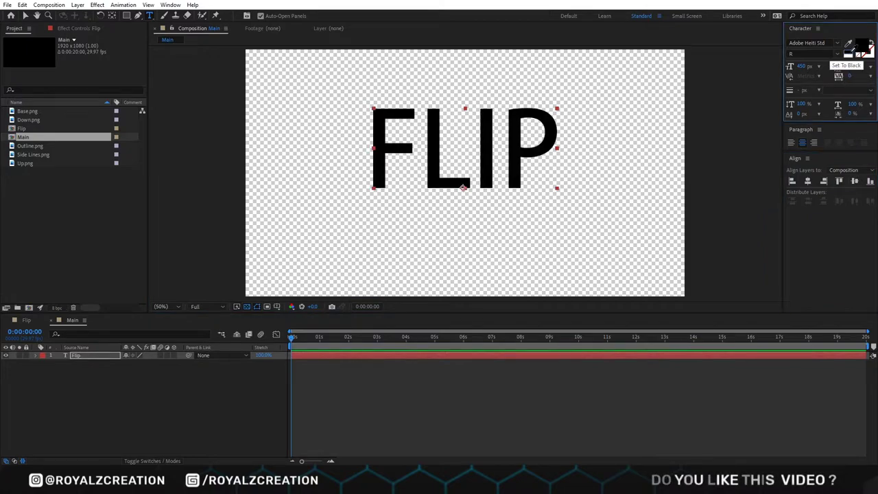
left_click_drag(801, 66, 742, 77)
left_click(856, 181)
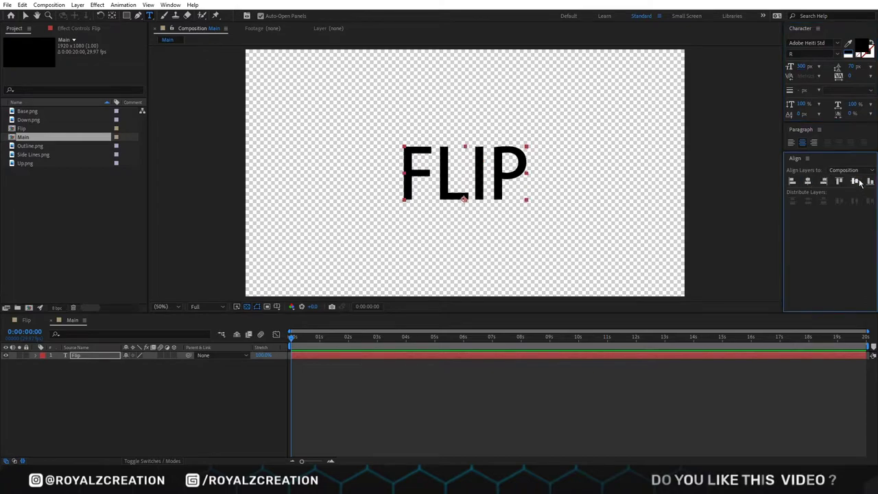
left_click(24, 15)
left_click_drag(443, 166, 288, 73)
left_click(125, 398)
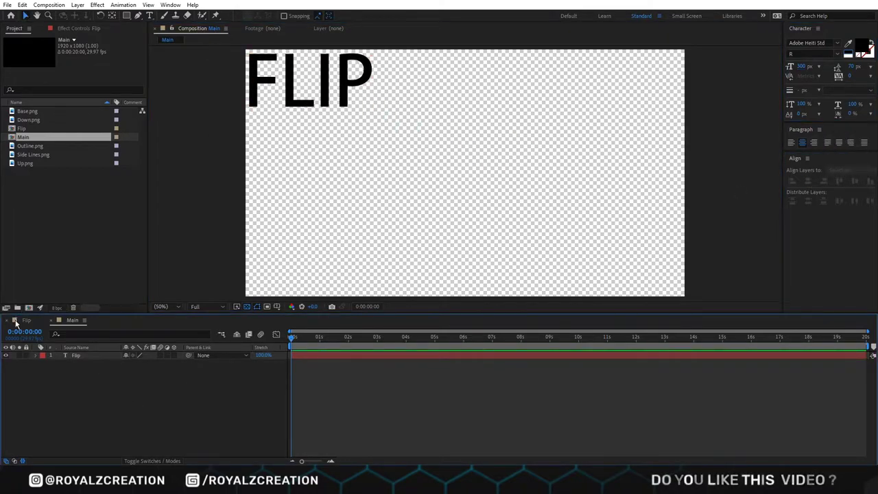
Add a text layer reading "Text" near the upper edge of the card in the Flip composition
left_click(15, 321)
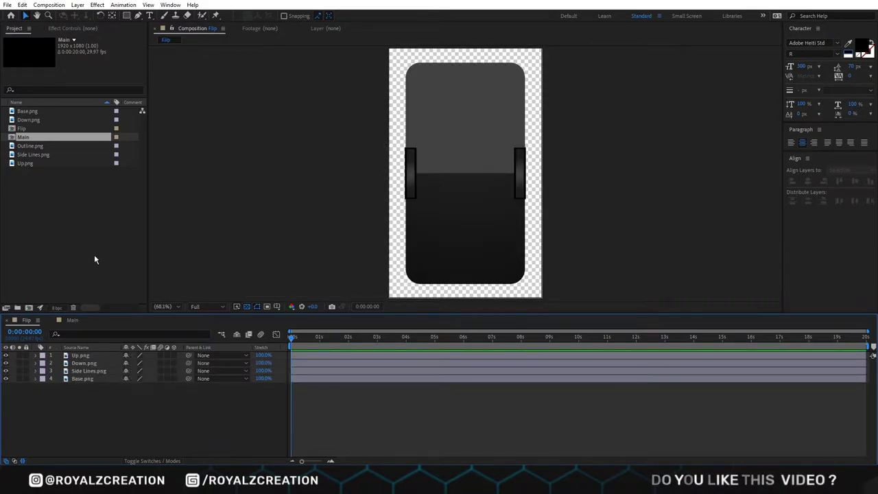
left_click(149, 16)
left_click(426, 78)
type("Text")
Set the new text to white at 58 px and position it mid-width near the card's upper edge
key("ctrl+a")
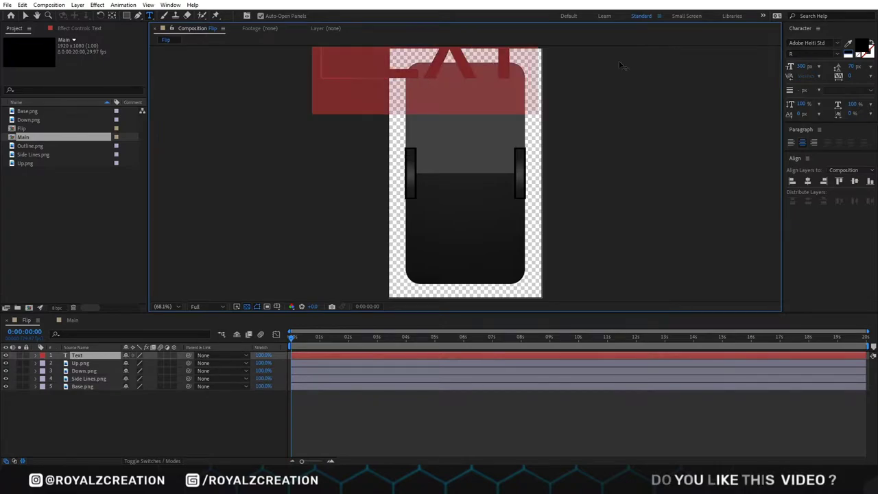
left_click_drag(802, 67, 703, 70)
left_click(851, 55)
left_click(27, 16)
left_click_drag(430, 67, 465, 74)
left_click_drag(801, 66, 788, 66)
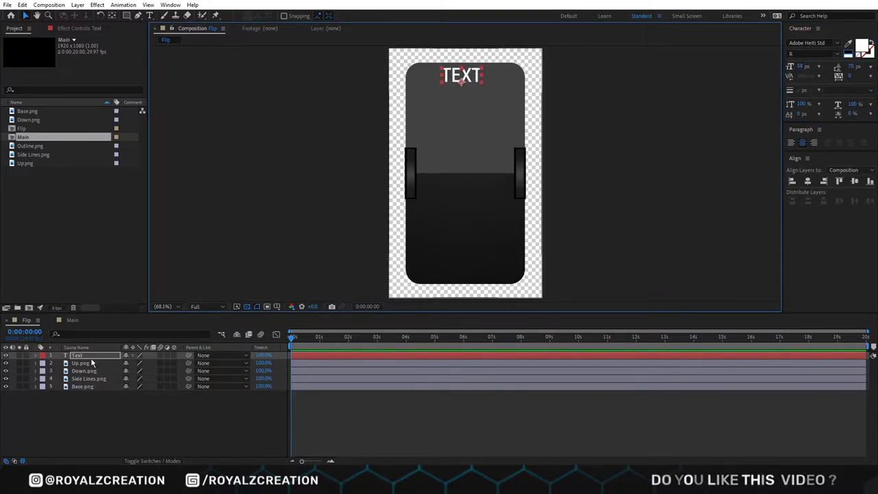
Add a Source Text expression to the Text layer that takes the first character (0,1) of comp("Main").layer("Flip").text.sourceText
left_click(52, 357)
left_click(36, 356)
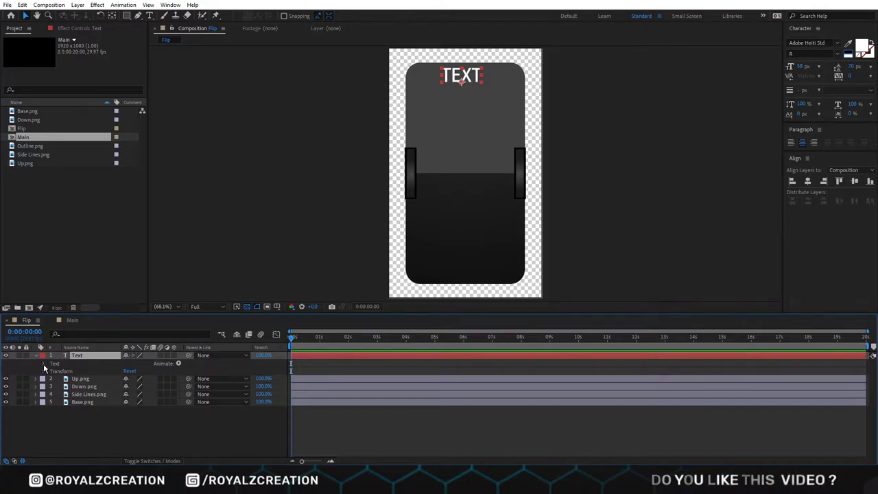
left_click(44, 368)
left_click(59, 371, "alt")
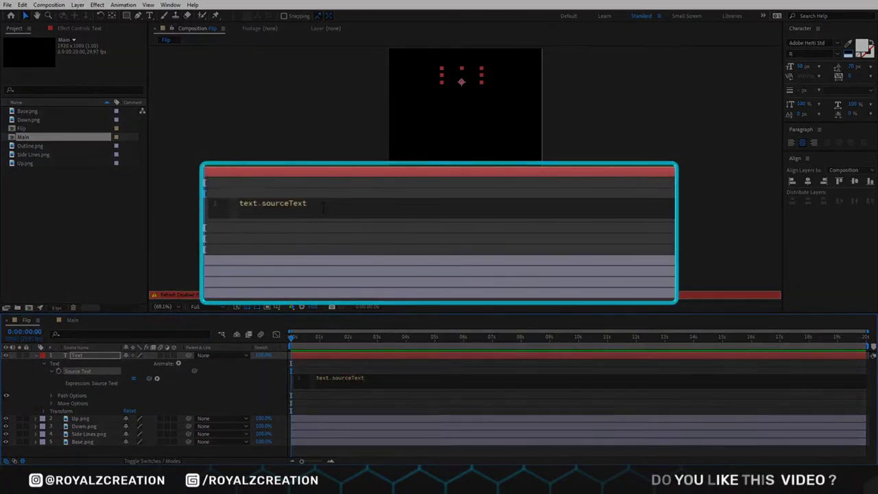
type("comp(\"")
left_click(279, 225)
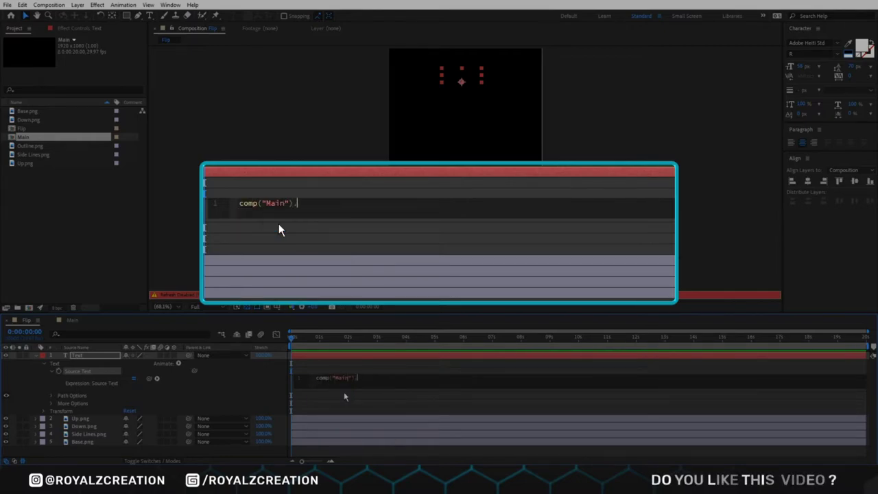
type(".layer(\"")
left_click(344, 240)
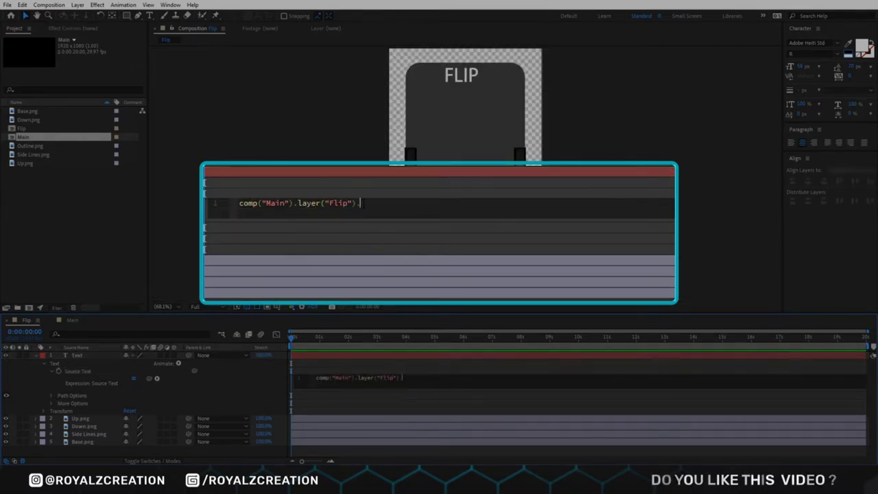
type(".text.sourceText.sub")
key("Return")
type("0,1")
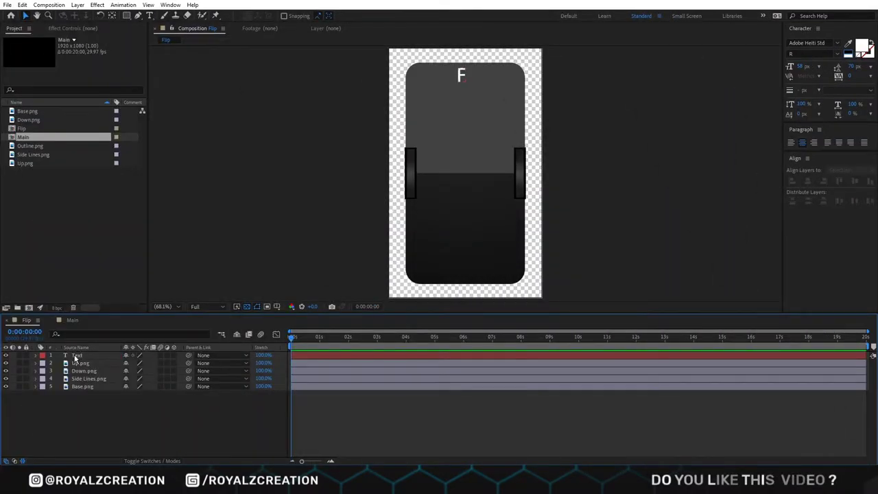
Turn the Text layer in the Flip composition into a guide layer
left_click(75, 355)
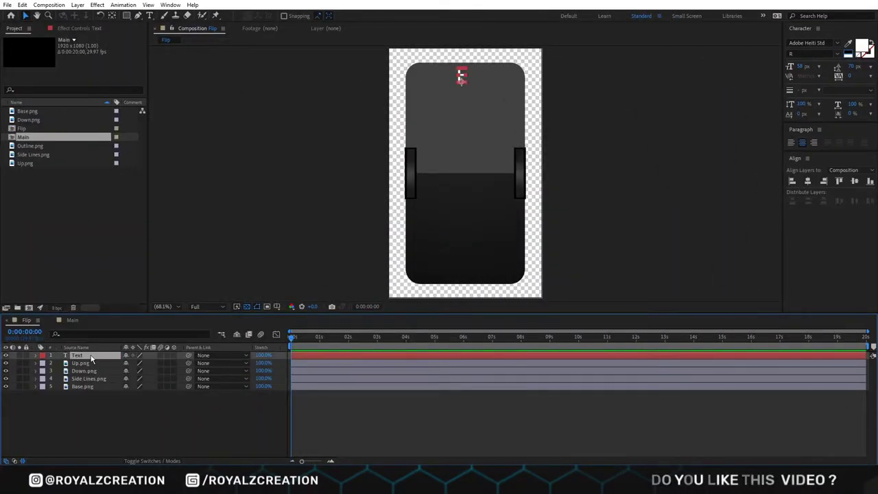
right_click(91, 358)
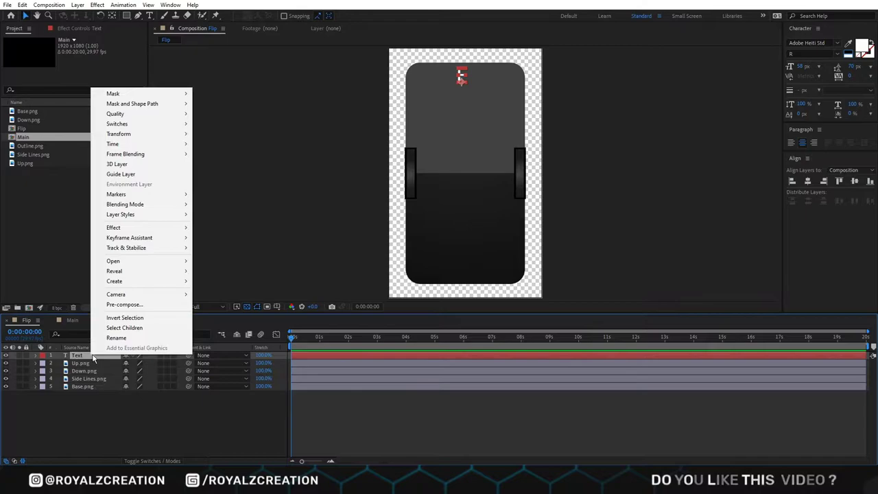
left_click(127, 174)
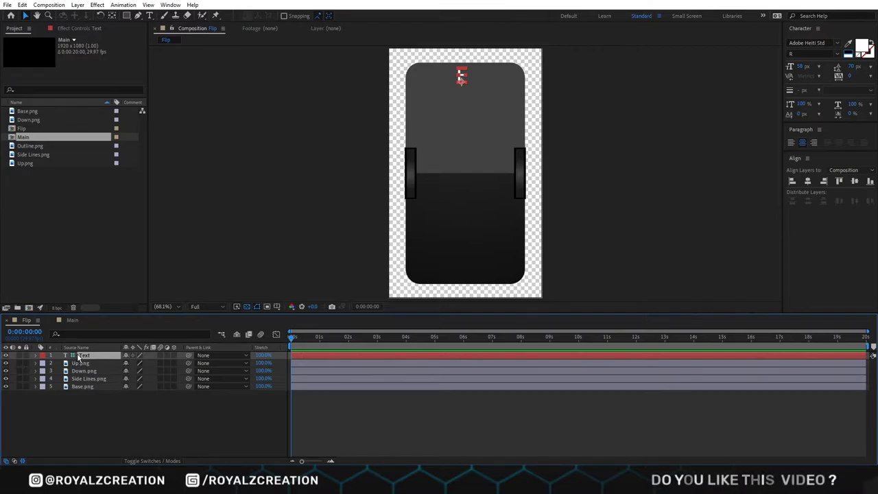
Place the Flip composition in the Main composition beneath the text layer, and return to the Flip composition
left_click(71, 320)
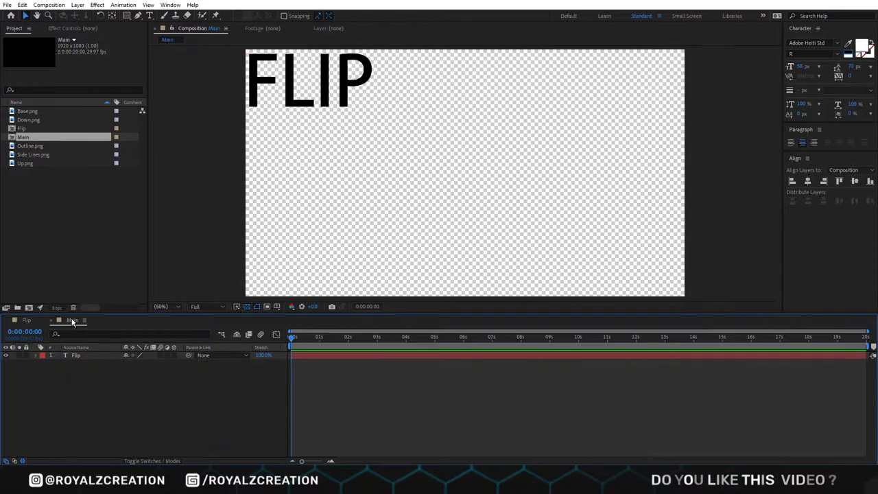
left_click_drag(22, 129, 107, 356)
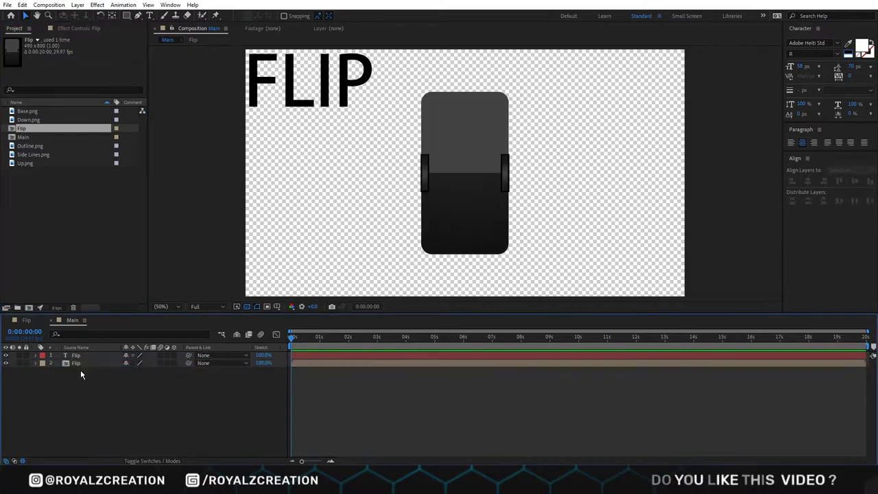
left_click(25, 321)
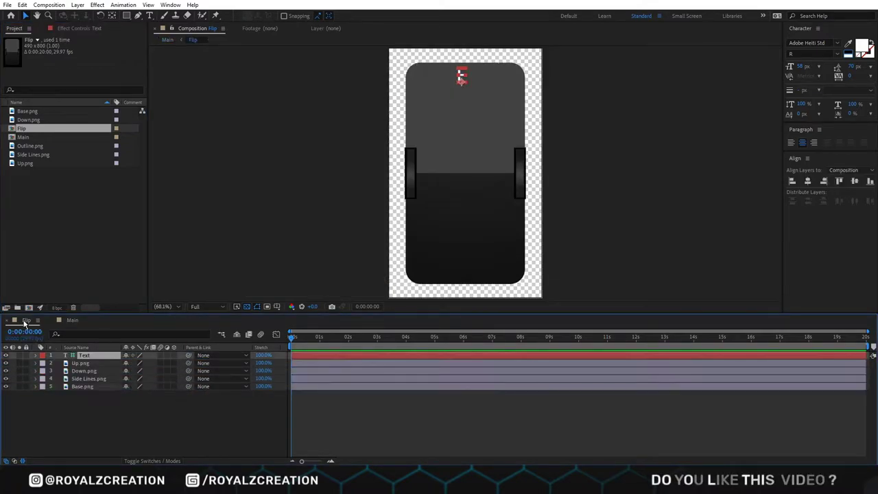
Add a text layer reading "A" near the middle of the card and set its size to 207 px
left_click(96, 436)
left_click(149, 15)
left_click(458, 177)
type("A")
key("ctrl+a")
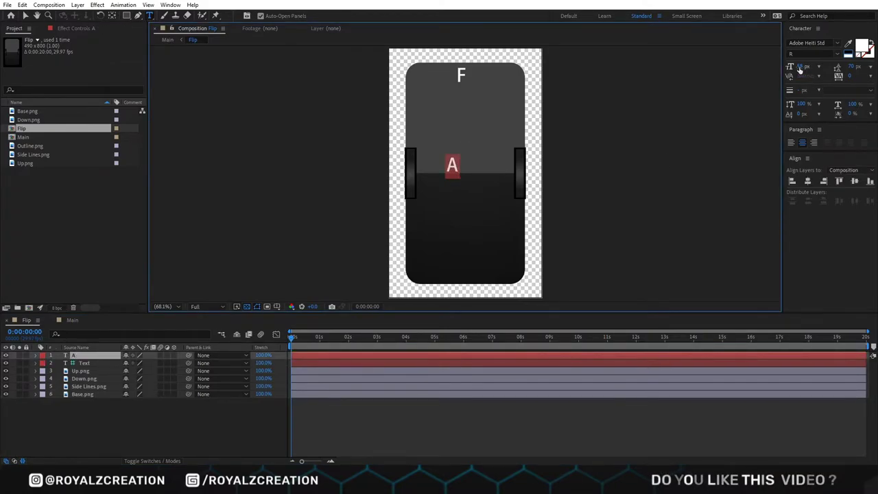
left_click_drag(799, 69, 827, 68)
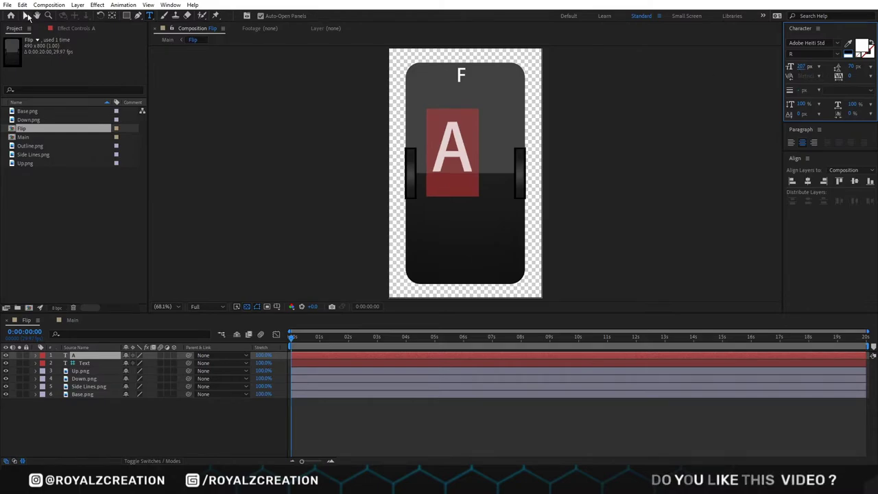
Center the letter A horizontally and vertically in the composition and enlarge it to 354 px
left_click(26, 16)
left_click_drag(455, 154, 467, 179)
left_click(807, 182)
left_click(854, 181)
left_click_drag(801, 69, 827, 69)
left_click(854, 181)
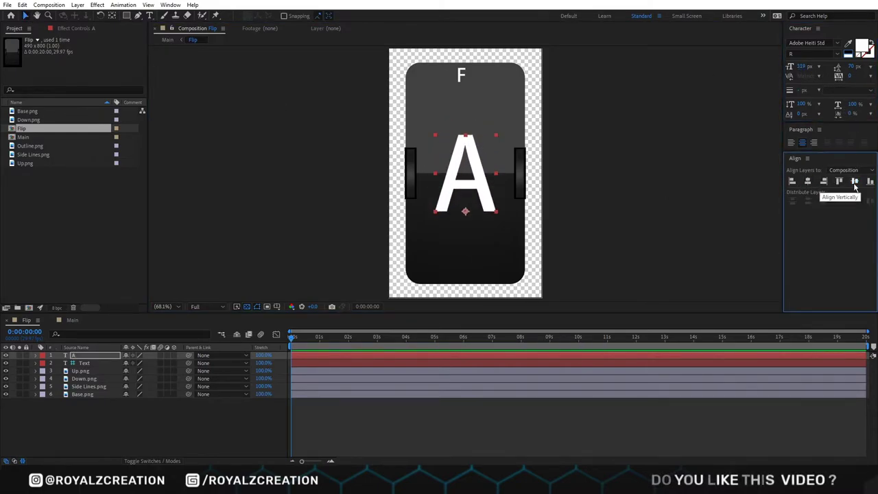
left_click_drag(806, 69, 795, 69)
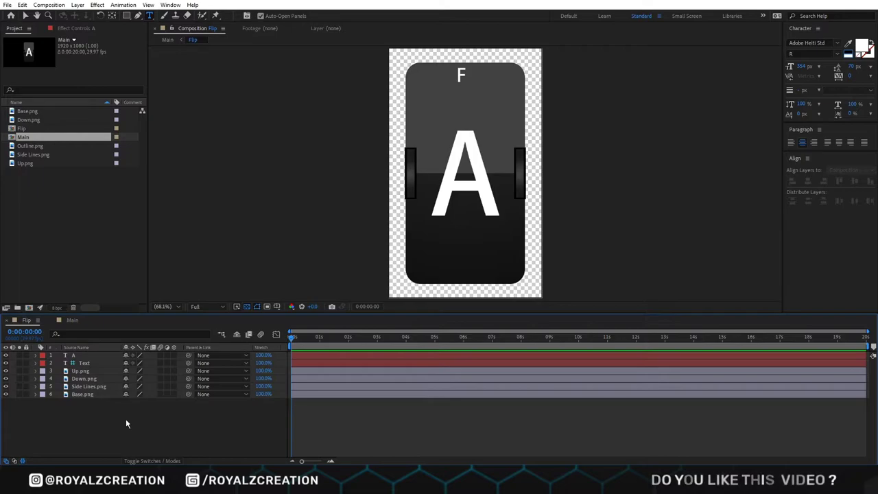
Link the letter A layer's Source Text to the Text layer with the expression thisComp.layer("Text").text.sourceText
left_click(73, 355)
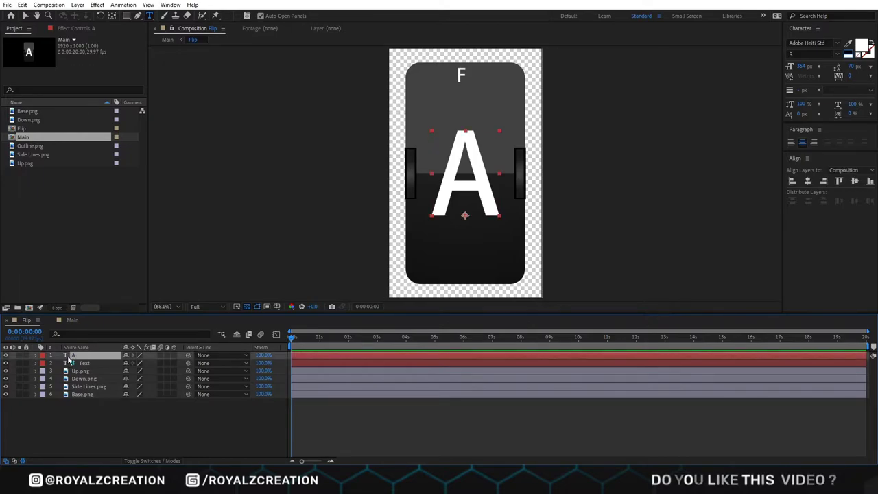
left_click(35, 355)
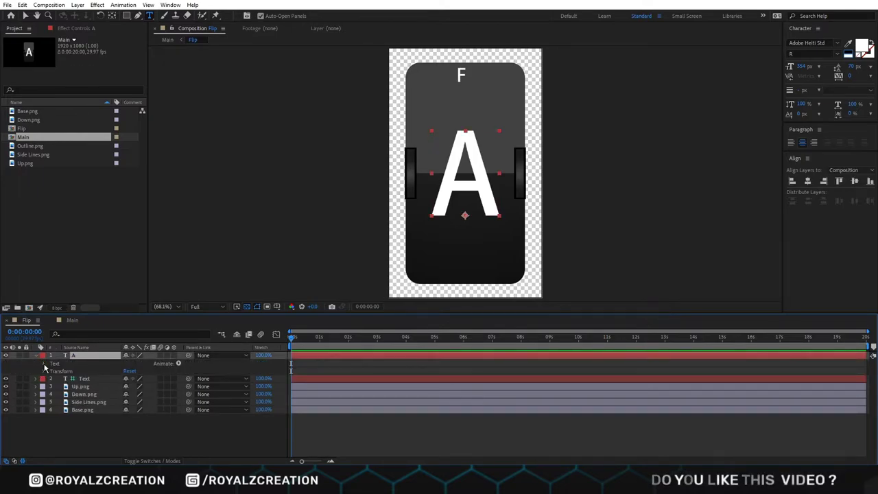
left_click(44, 364)
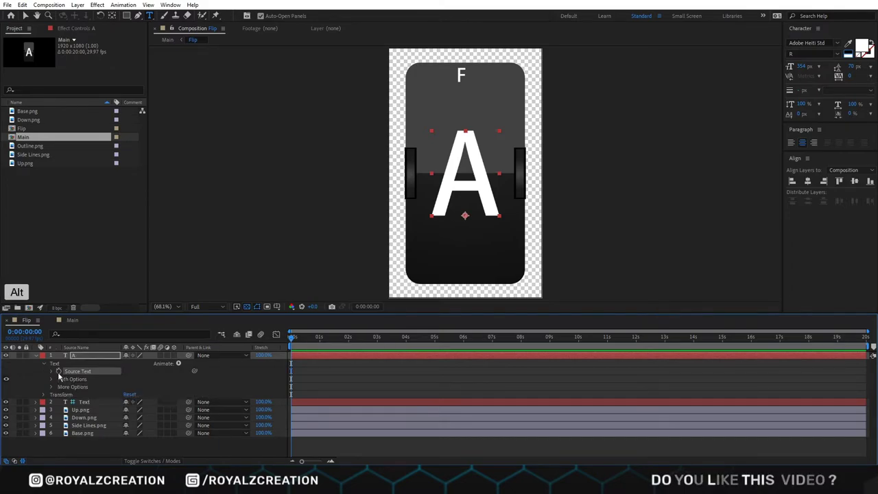
left_click(58, 371, "alt")
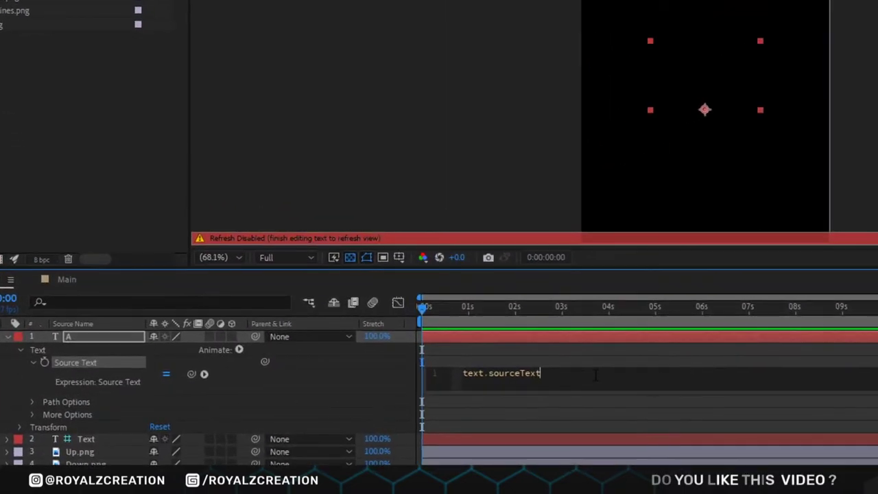
type("thisComp.layer(\"Text")
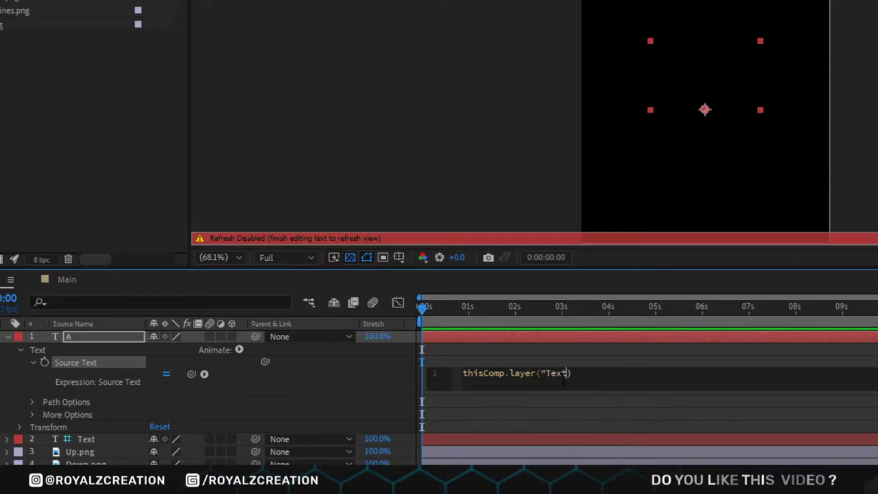
type("\").text.sourceText")
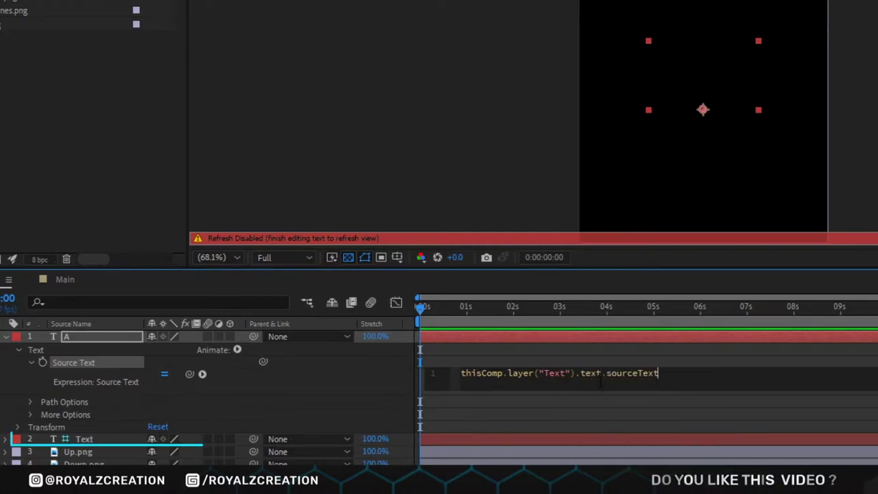
left_click(643, 352)
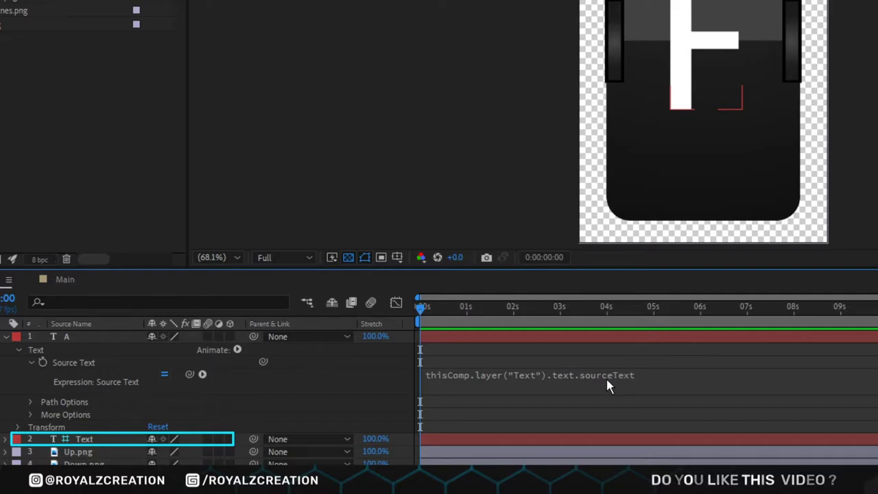
left_click(533, 377)
left_click(566, 375)
left_click_drag(567, 375, 558, 375)
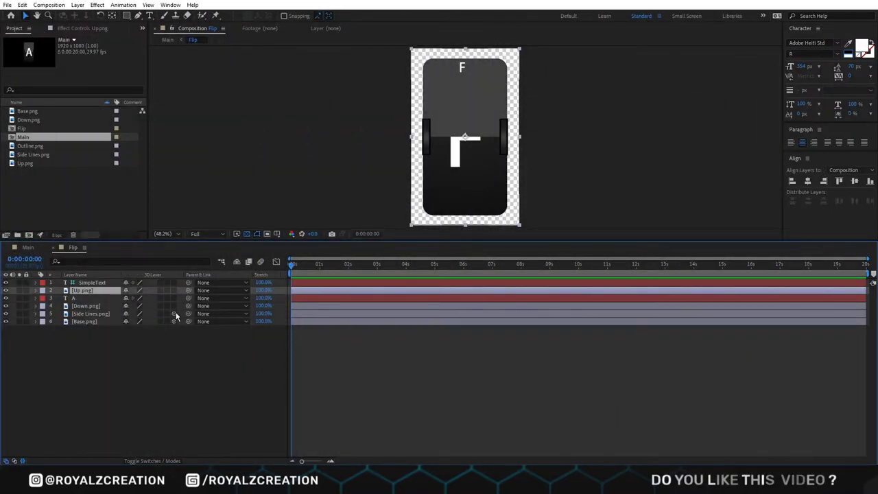
Turn all layers of the Flip composition into 3D layers and add a camera
left_click(174, 290)
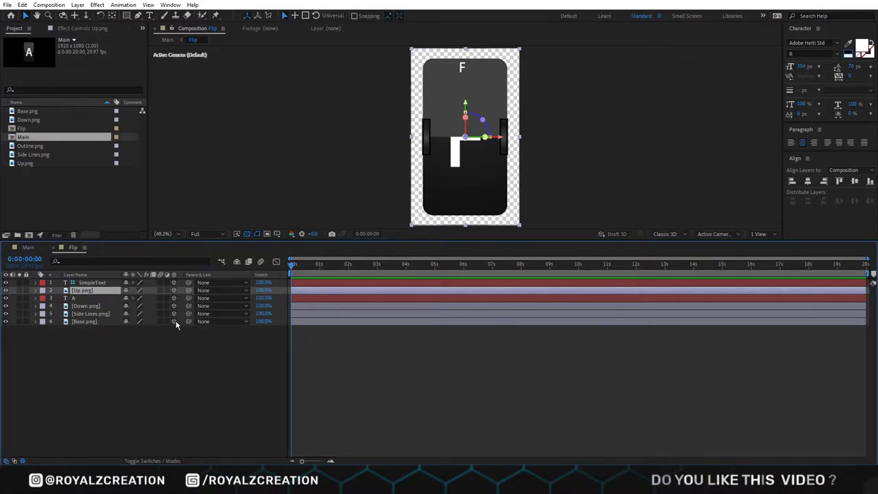
left_click(150, 345)
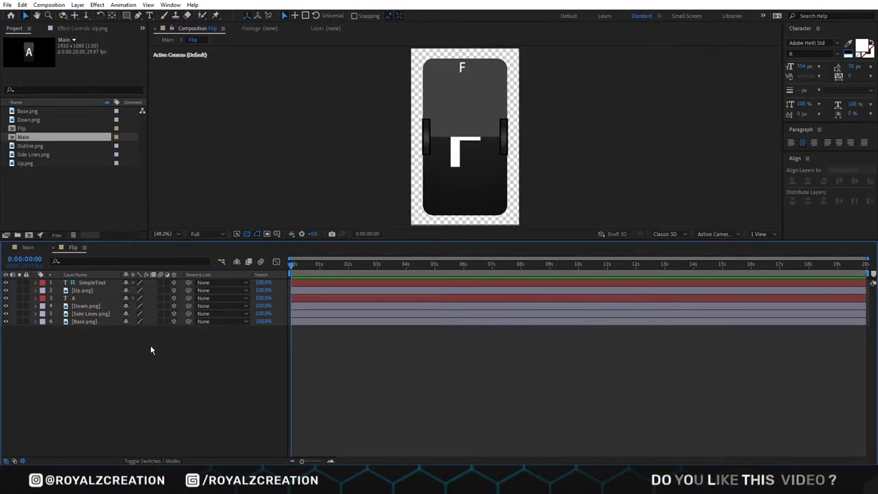
right_click(100, 364)
mouse_move(134, 256)
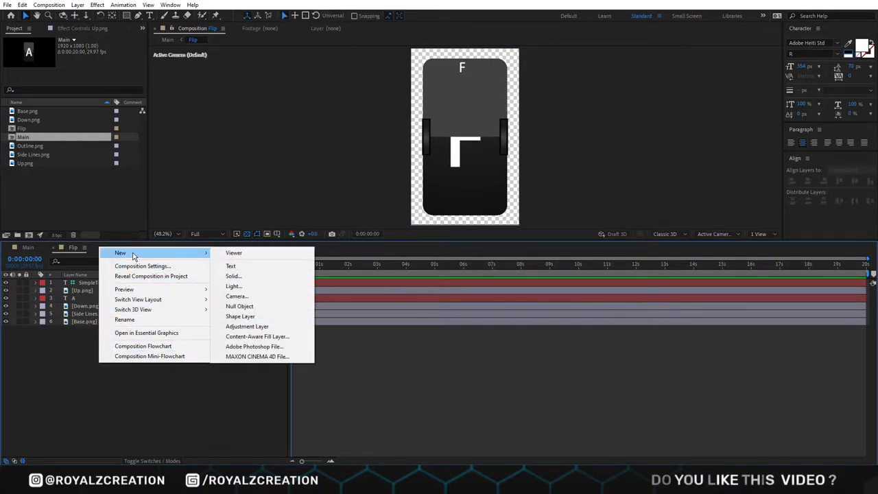
left_click(272, 296)
left_click(523, 331)
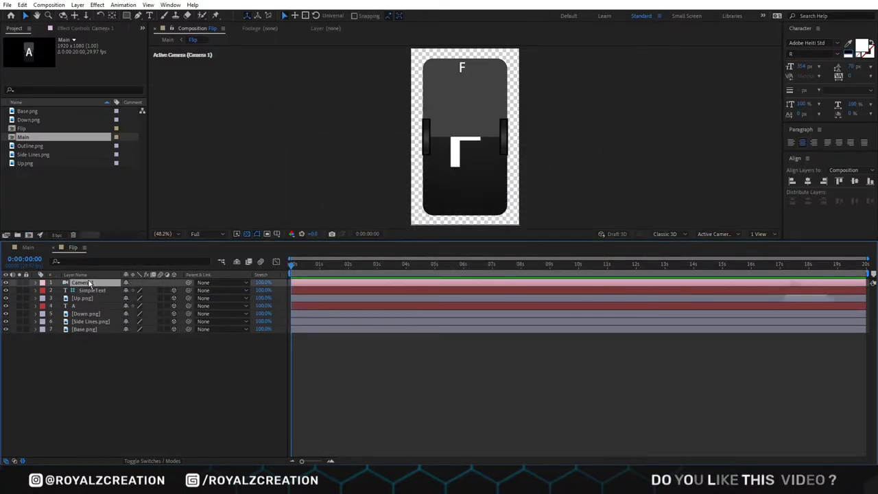
Split the composition display into 2 Views, set one to Custom View 1, and orbit it to show the card from the side
left_click_drag(211, 240, 212, 291)
left_click(772, 286)
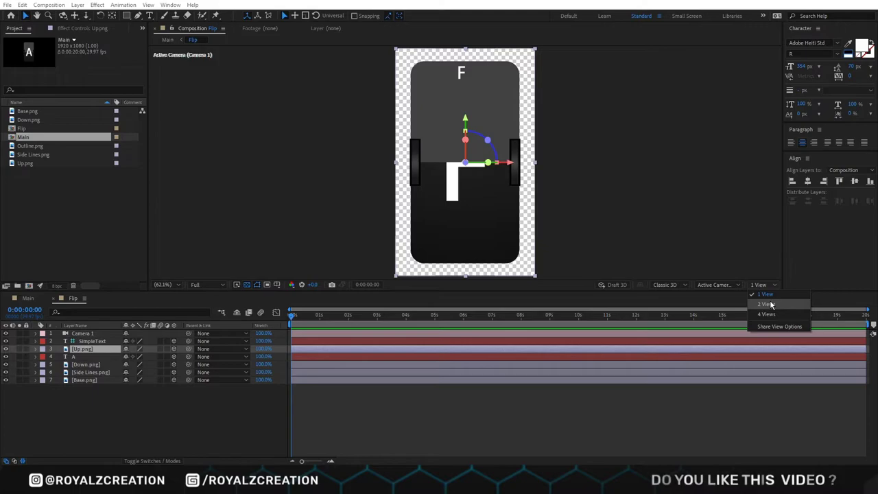
left_click(770, 303)
left_click(391, 223)
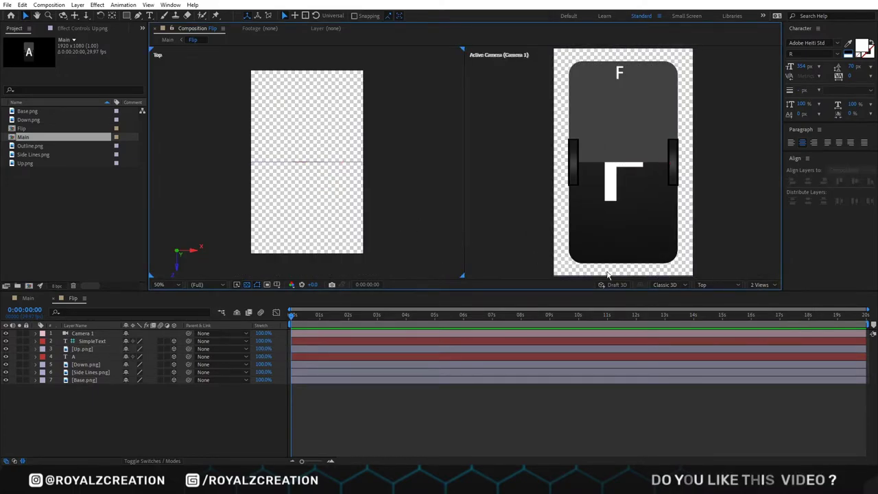
left_click(712, 285)
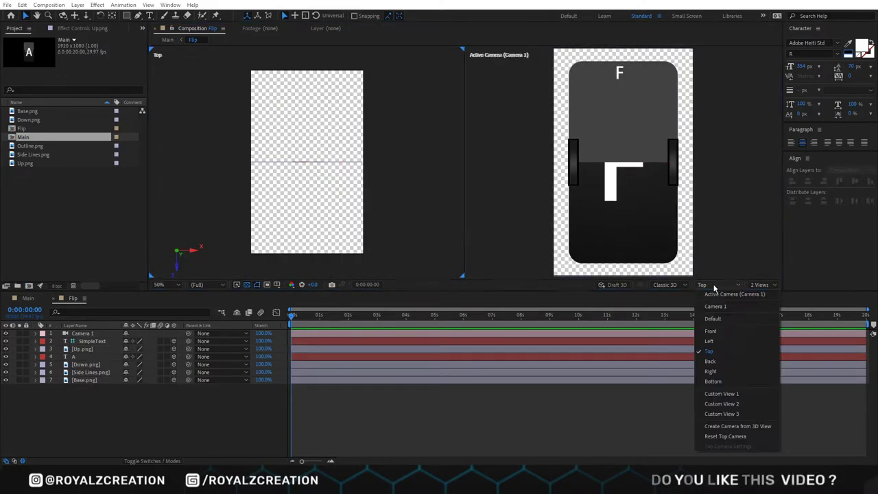
left_click(742, 393)
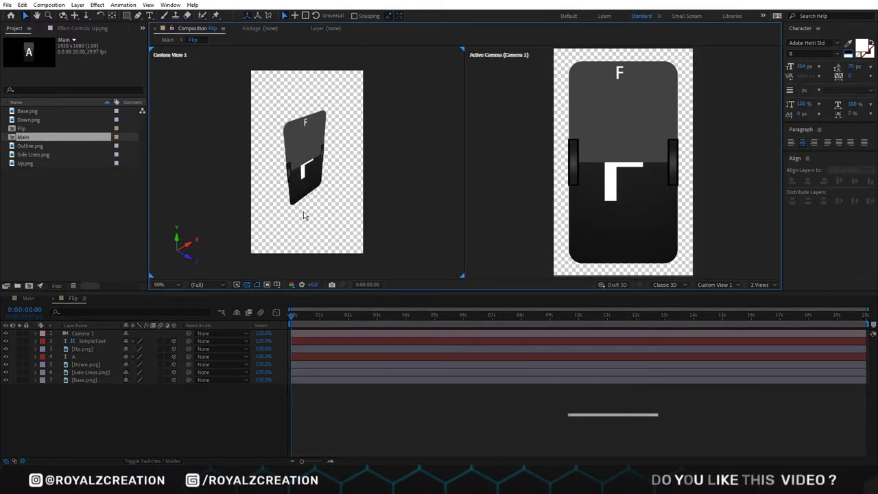
key("c")
mouse_move(305, 206)
left_mouse_down()
mouse_move(323, 165)
mouse_move(303, 194)
left_mouse_up()
Keyframe the Up.png layer's X Rotation at 90° at 0:00:01:00
left_click(86, 356)
left_click(88, 350)
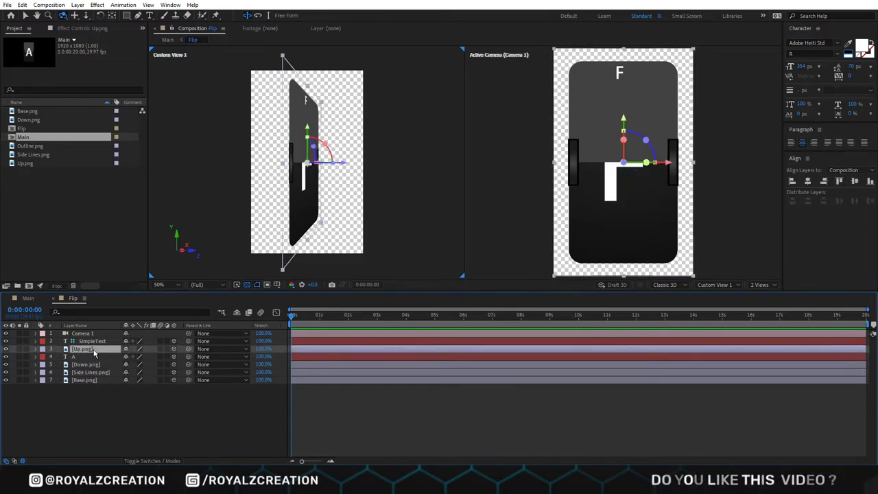
key("r")
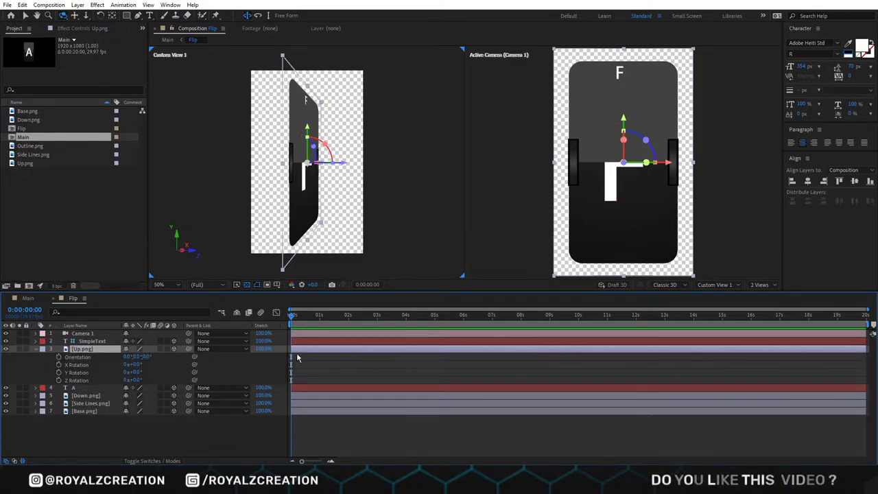
key("equal")
key("equal")
key("equal")
key("equal")
key("equal")
key("minus")
key("minus")
key("equal")
scroll(398, 336, "down", 3)
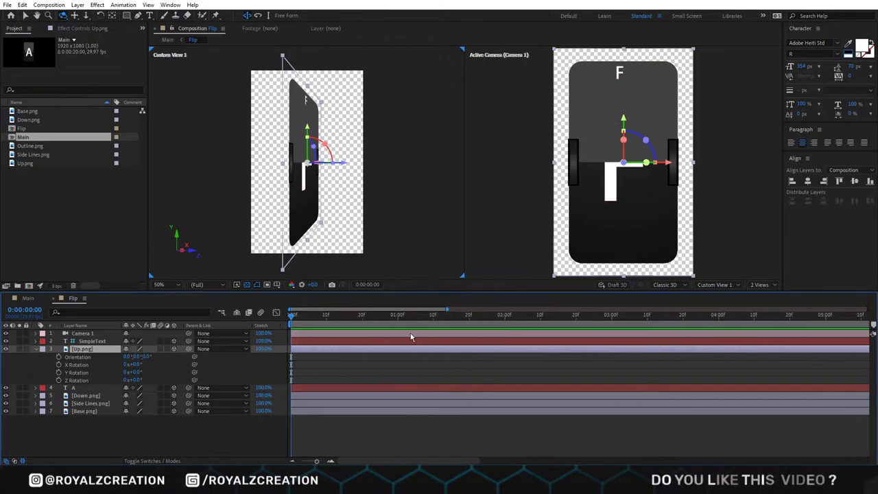
scroll(356, 330, "up", 2)
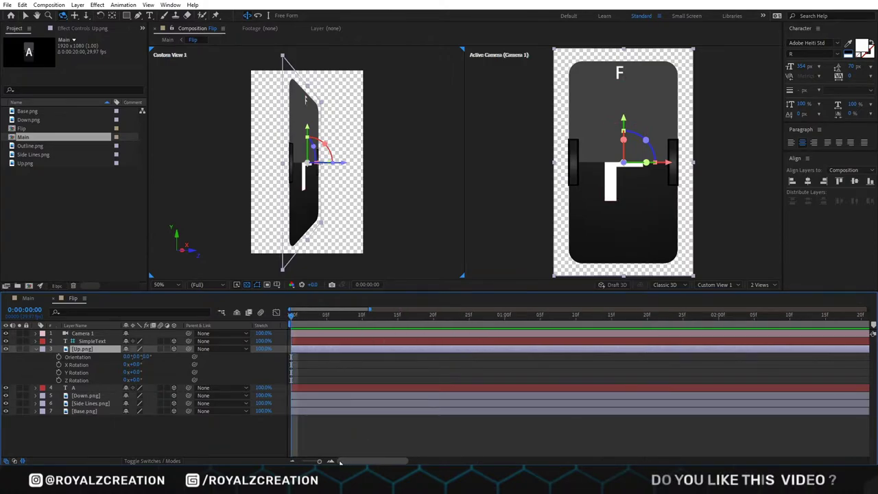
left_click_drag(314, 321, 504, 317)
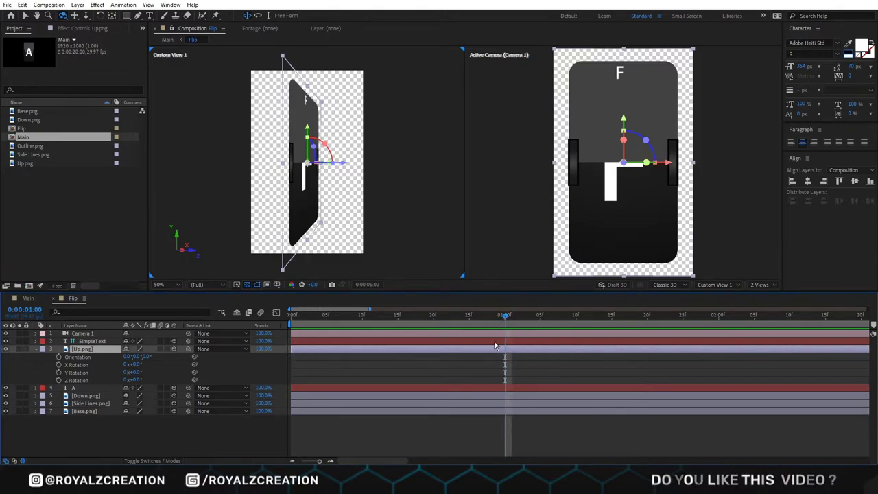
left_click(59, 366)
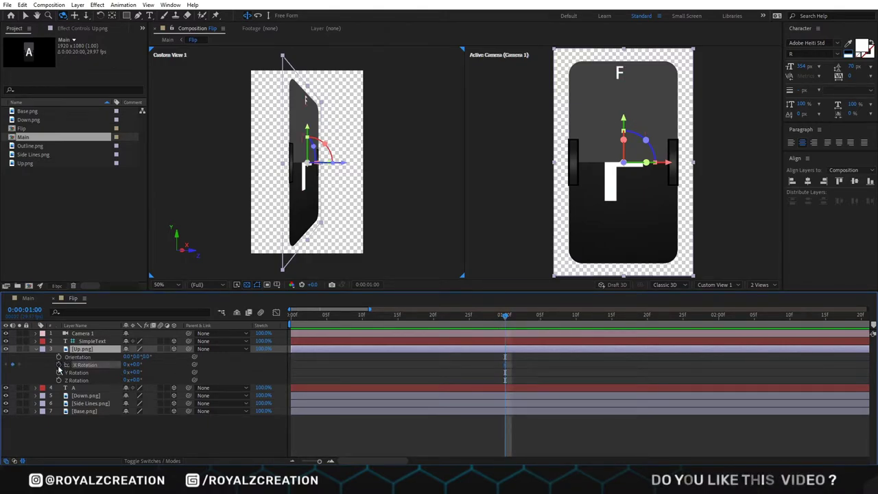
left_click(132, 364)
type("-90")
key("Return")
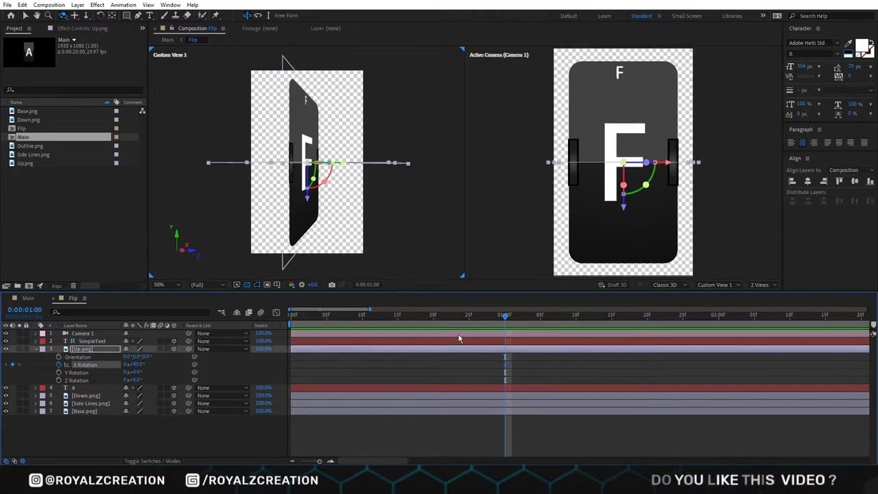
Add an X Rotation keyframe of 0° to the Up.png layer at 0:00:00:00
left_click_drag(502, 320, 293, 320)
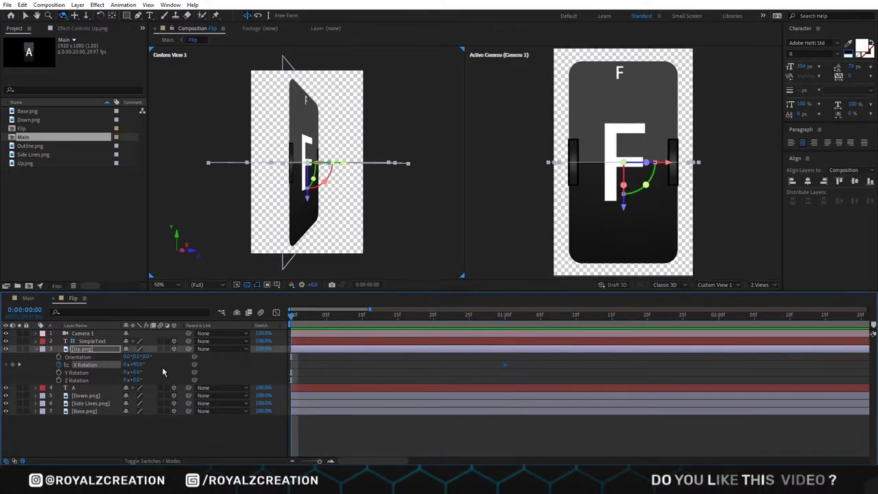
type("0")
key("Return")
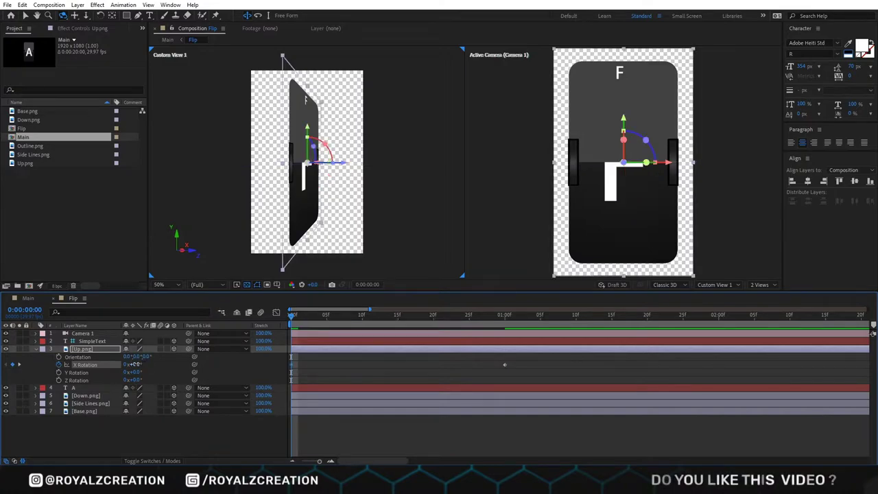
Preview the upper flap's rotation and inspect the card at 0:00:01:00
left_click(356, 430)
key("space")
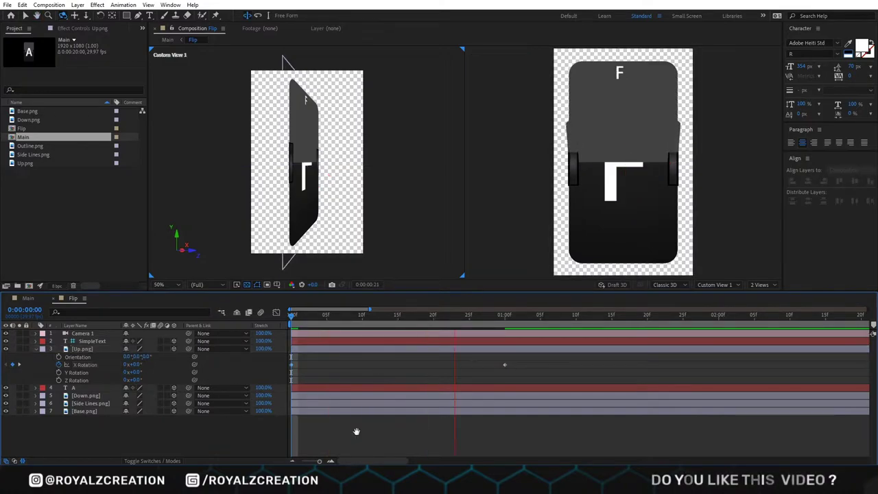
key("space")
left_click_drag(323, 322, 506, 333)
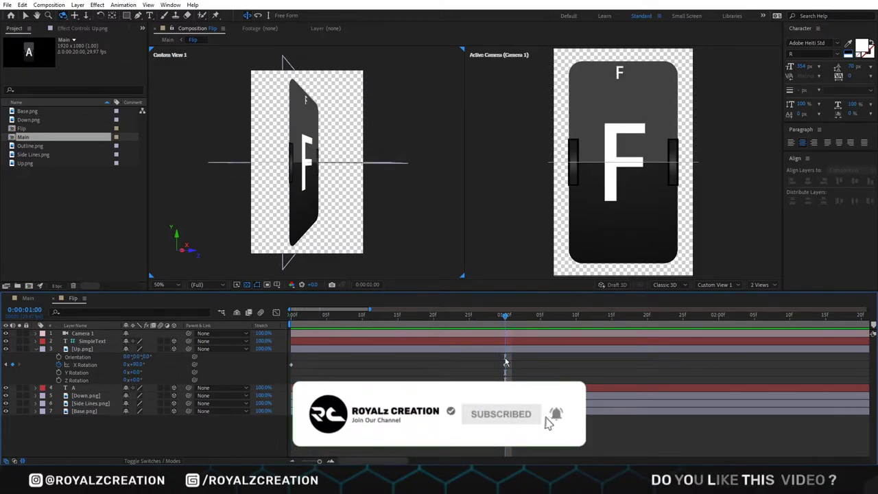
left_click(81, 397)
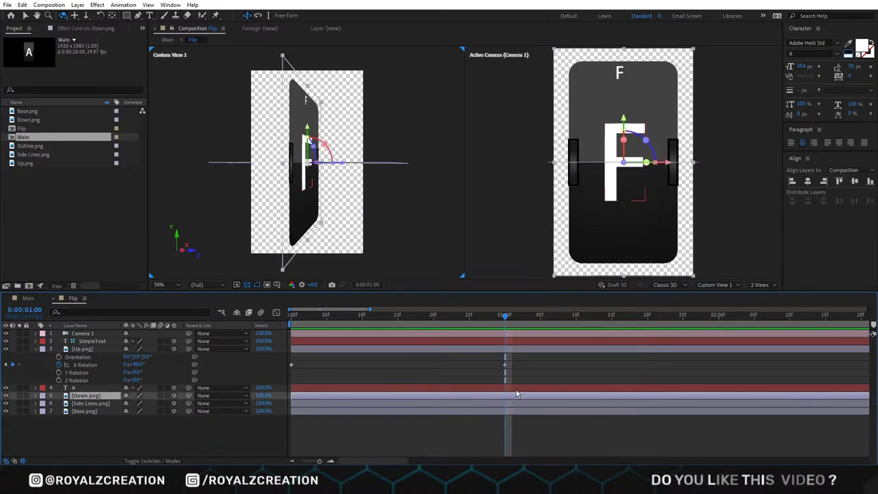
Apply Easy Ease to both X Rotation keyframes of the Up.png layer
left_click_drag(521, 375, 402, 369)
left_click_drag(498, 363, 299, 369)
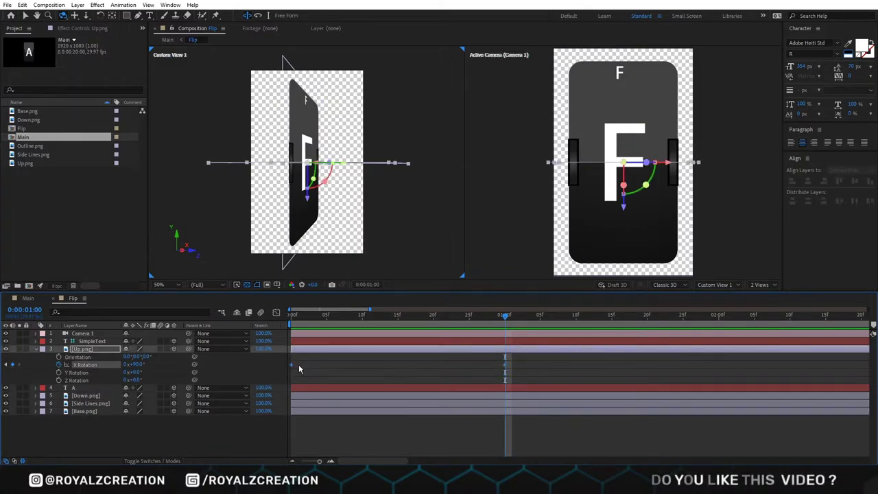
right_click(508, 369)
mouse_move(537, 358)
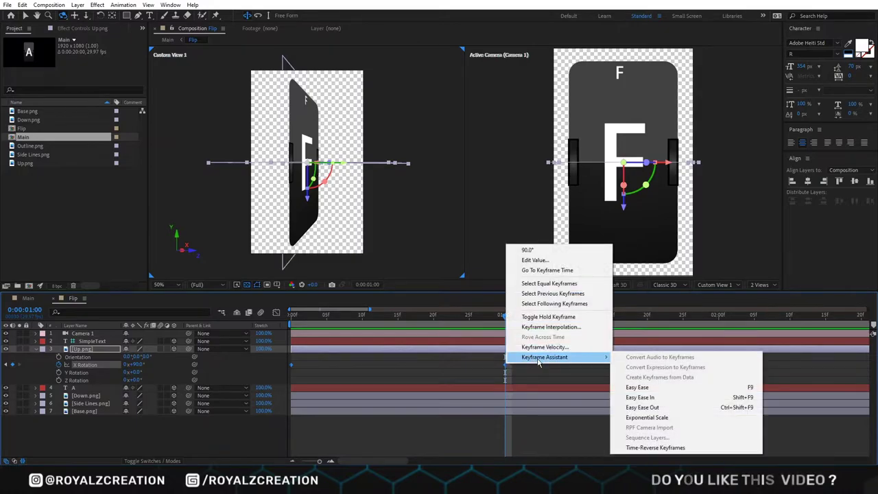
left_click(637, 387)
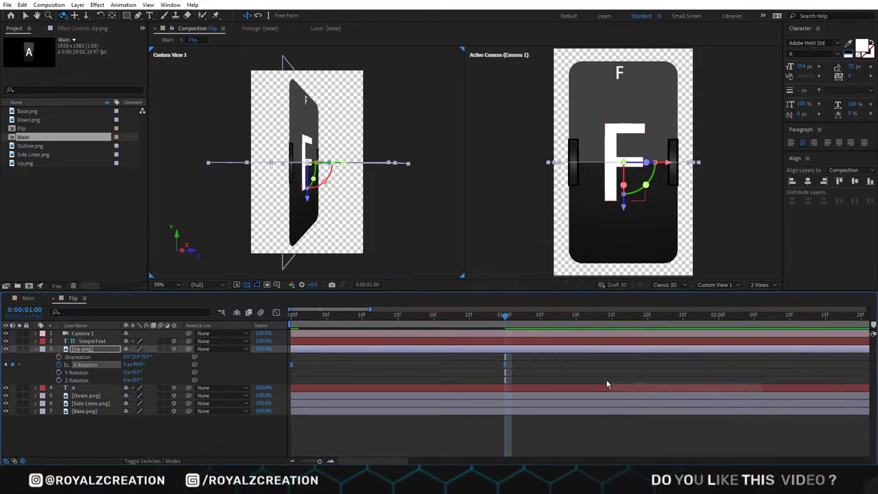
Reshape the X Rotation speed curve so the flap accelerates slowly and peaks just before 1 second, and preview the motion
left_click(277, 313)
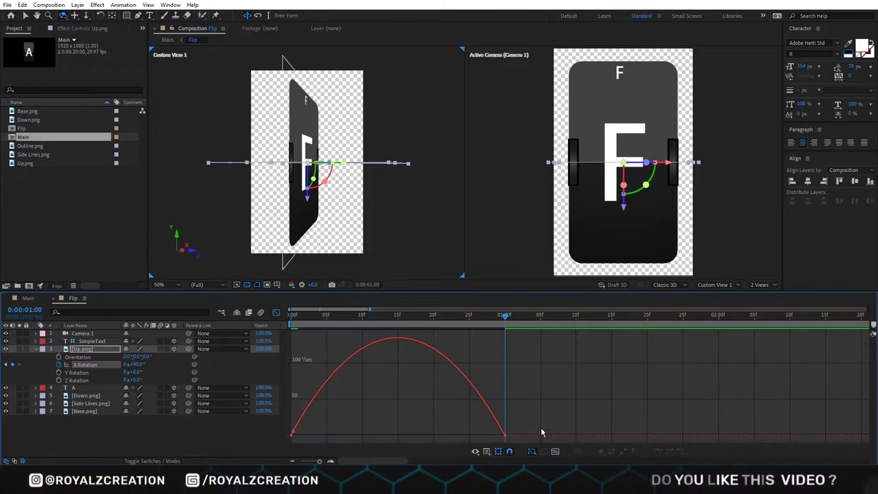
left_click_drag(547, 430, 501, 432)
left_click(469, 319)
key("Home")
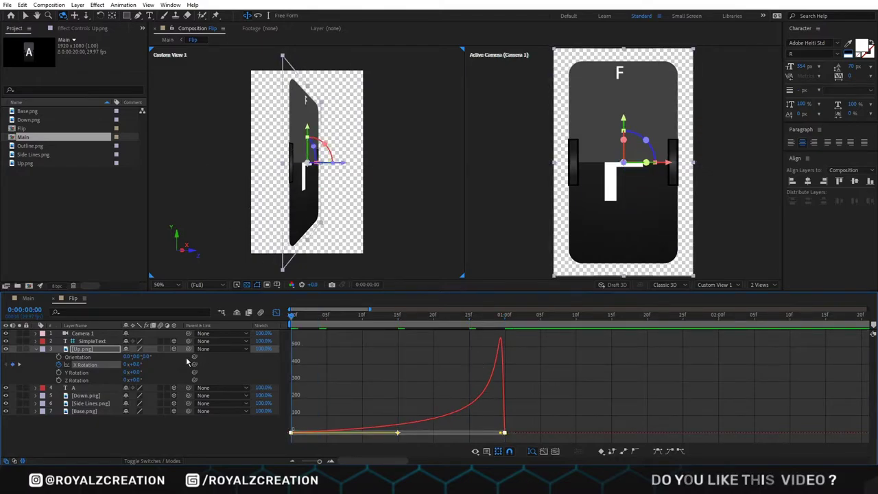
key("space")
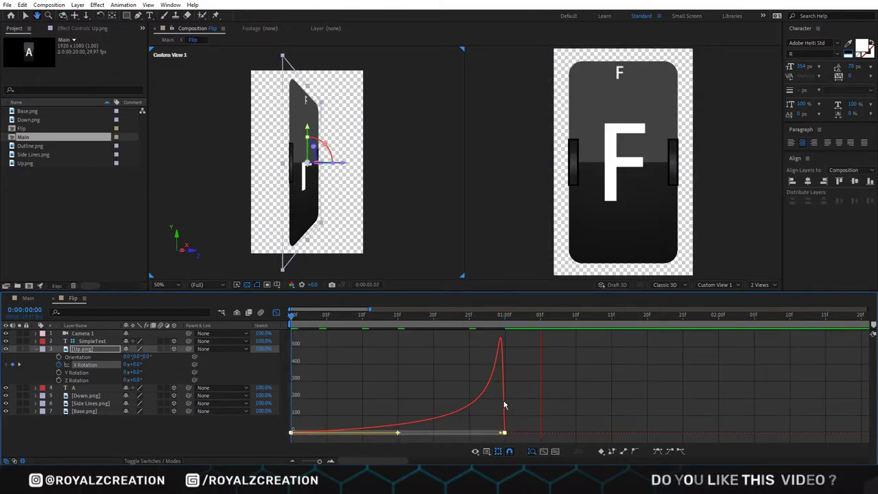
mouse_move(485, 318)
left_mouse_down()
mouse_move(417, 320)
mouse_move(503, 331)
mouse_move(489, 332)
left_mouse_up()
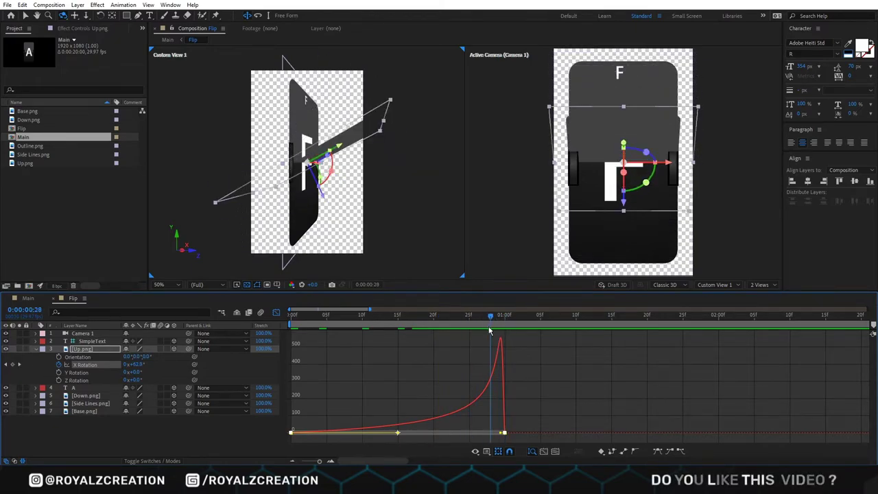
Add an X Rotation keyframe of 0° to the Down.png layer at 0:00:02:00
left_click(277, 312)
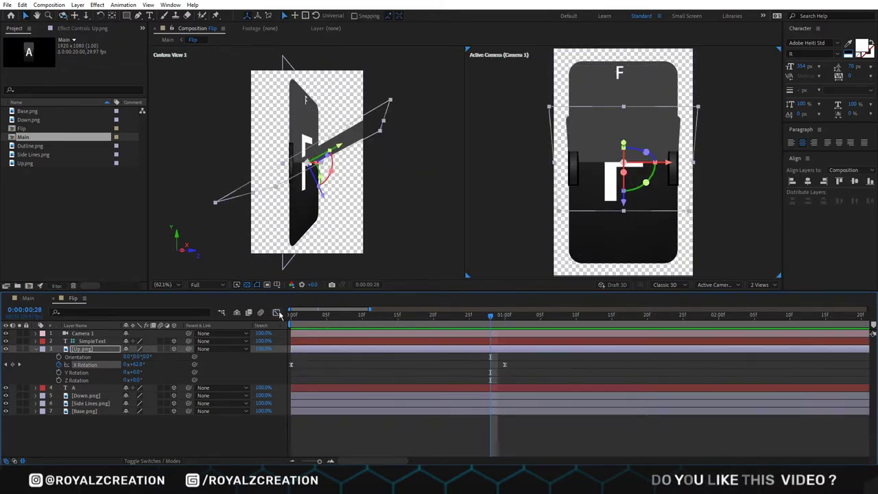
left_click(511, 440)
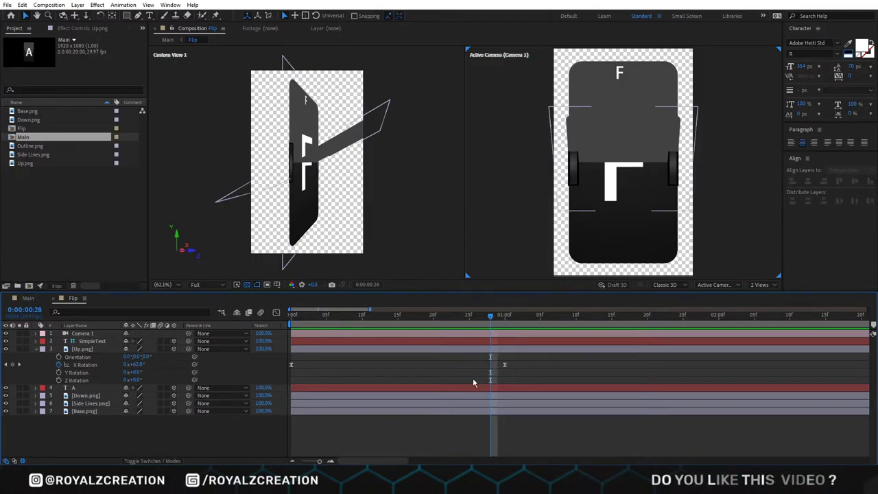
left_click(88, 396)
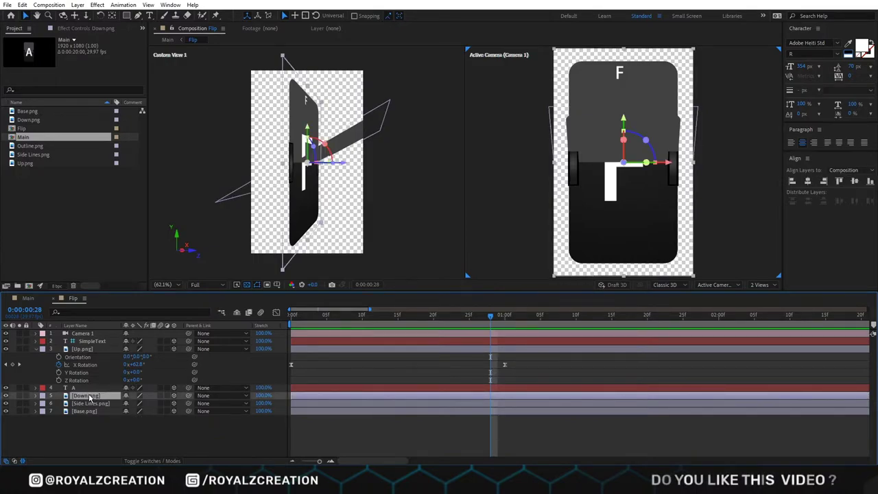
key("r")
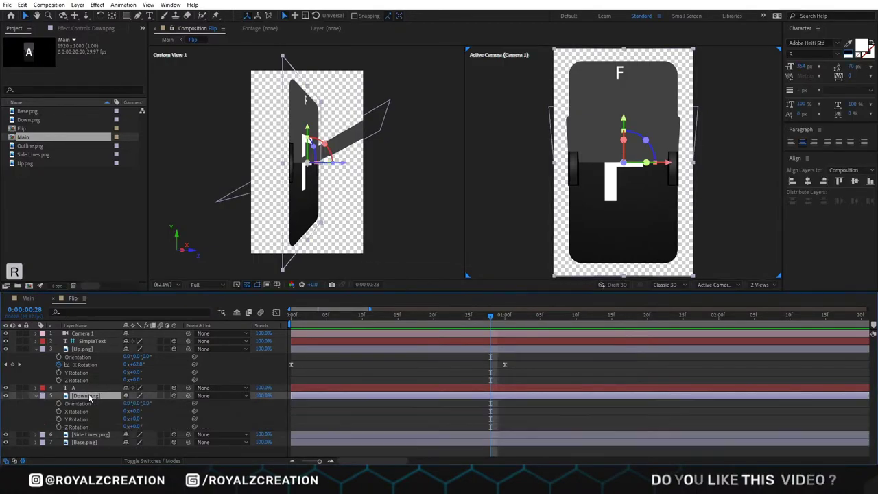
left_click(506, 320)
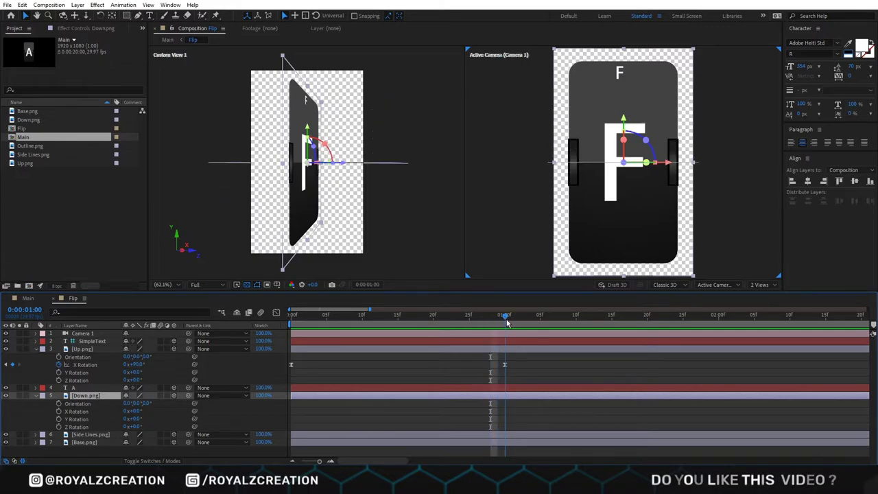
left_click_drag(507, 319, 719, 317)
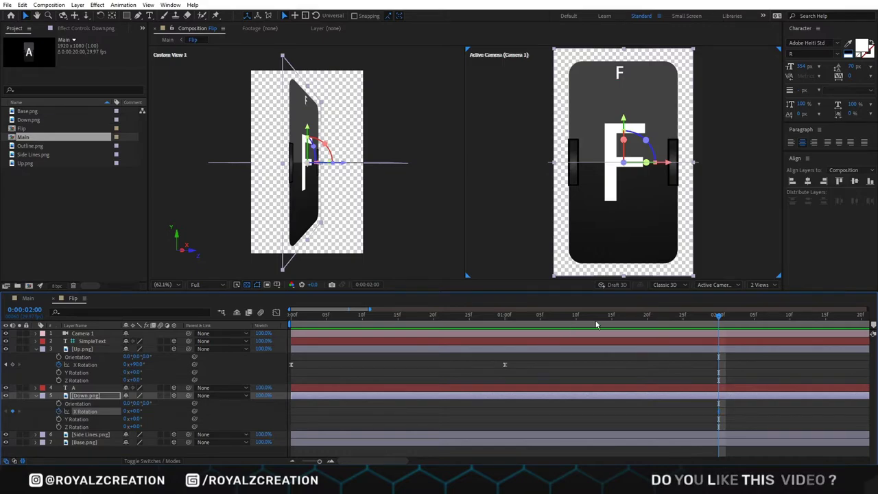
Add an X Rotation keyframe of -90° to the Down.png layer at 0:00:01:00
left_click_drag(716, 317, 503, 364)
left_click(135, 411)
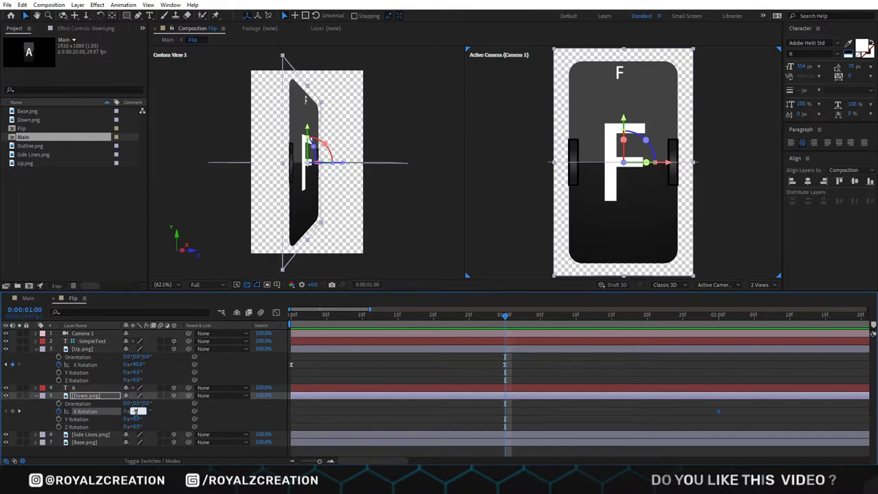
type("-90")
key("Return")
left_click(585, 435)
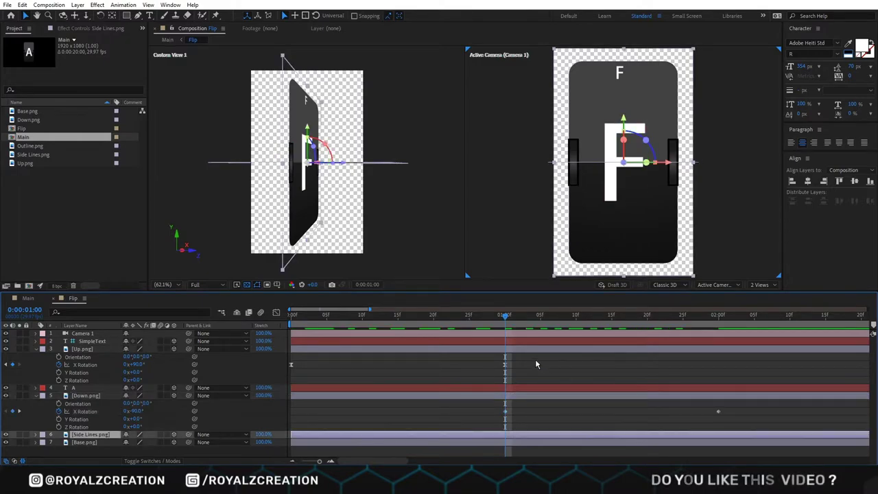
left_click(523, 409)
Apply Easy Ease to both X Rotation keyframes of the Down.png layer
left_click_drag(505, 319, 627, 327)
left_click_drag(741, 404, 493, 422)
right_click(507, 415)
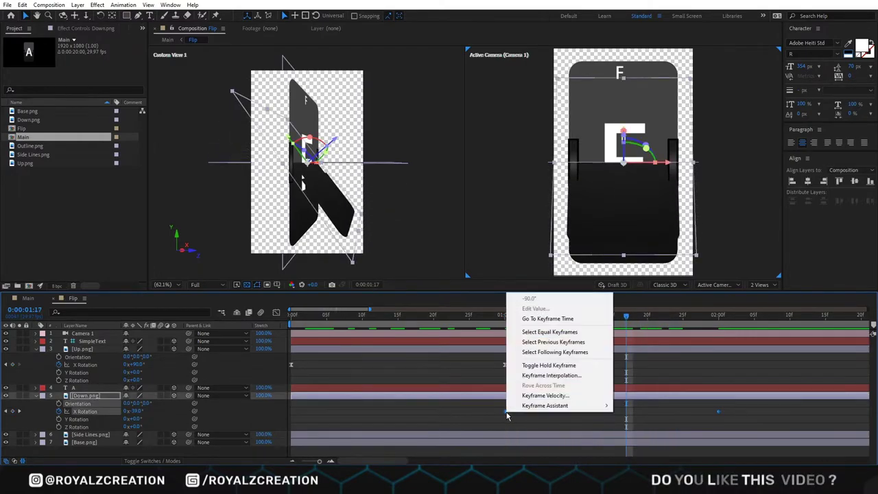
mouse_move(552, 407)
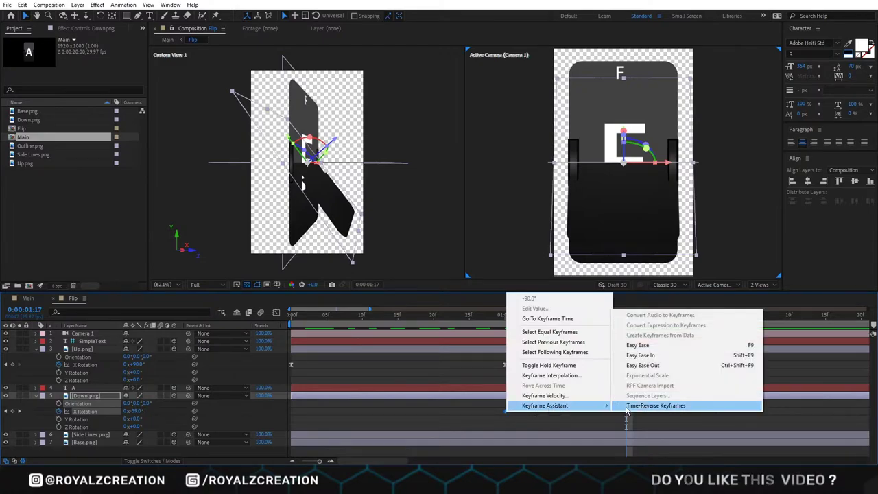
left_click(653, 349)
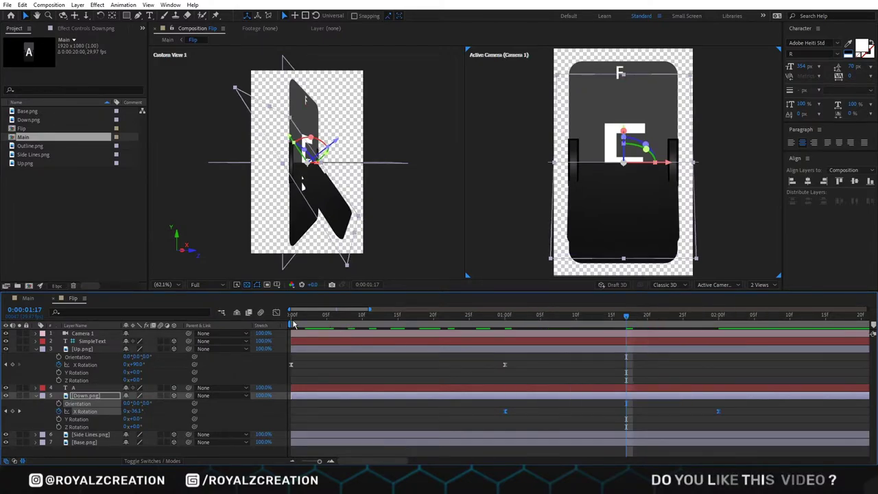
Reshape the Down.png X Rotation speed curve so it peaks just after 1 second and decelerates slowly, and preview the full flip
left_click(277, 314)
left_click_drag(746, 413, 483, 442)
left_click_drag(683, 433, 611, 435)
left_click_drag(542, 433, 512, 433)
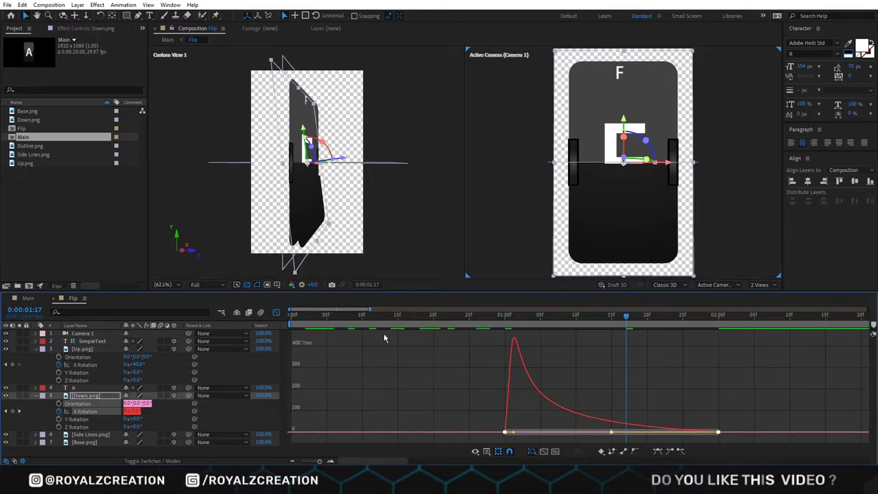
left_click(276, 313)
key("space")
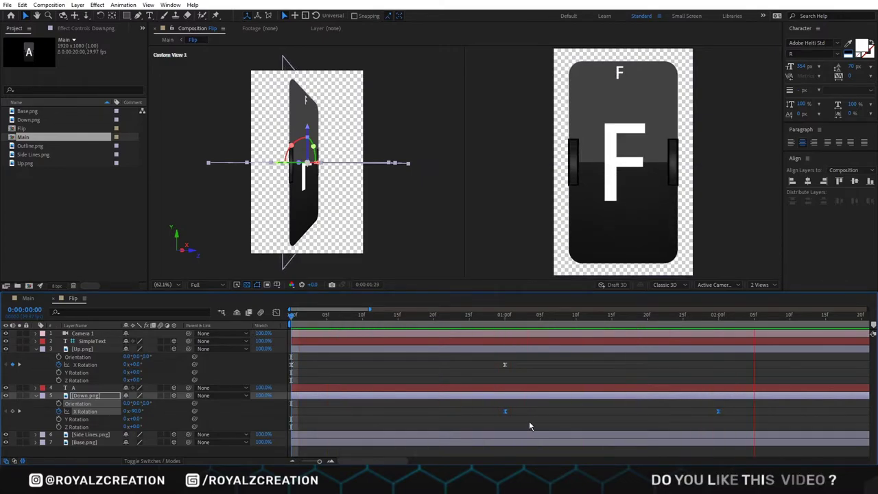
key("space")
left_click_drag(637, 320, 334, 317)
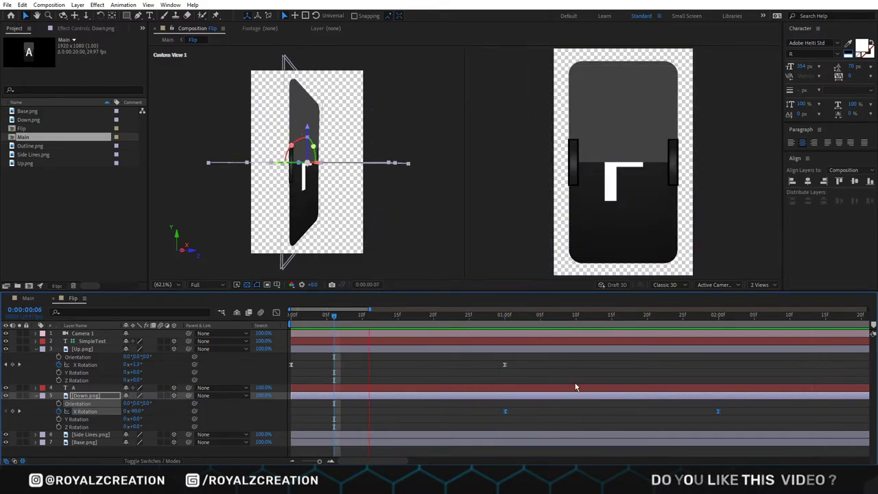
key("space")
left_click(653, 339)
left_click_drag(701, 318, 750, 324)
Reveal the Up.png layer's Opacity and add a 100% keyframe at 0:00:00:29
left_click(506, 318)
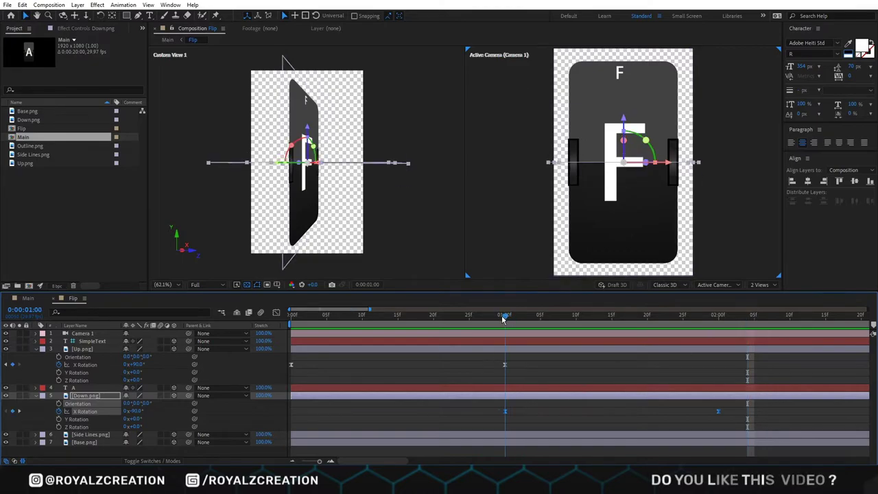
left_click(490, 350)
key("shift+t")
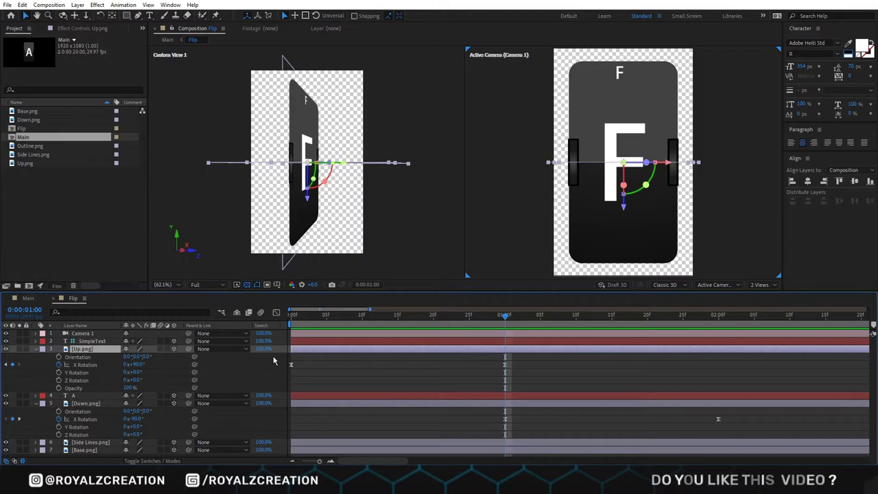
scroll(403, 400, "up", 3)
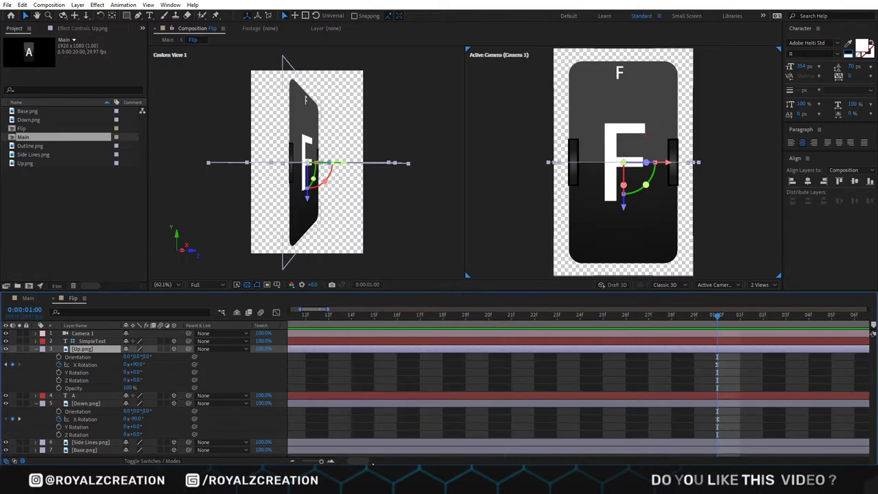
scroll(453, 403, "left", 4)
scroll(398, 406, "down", 2)
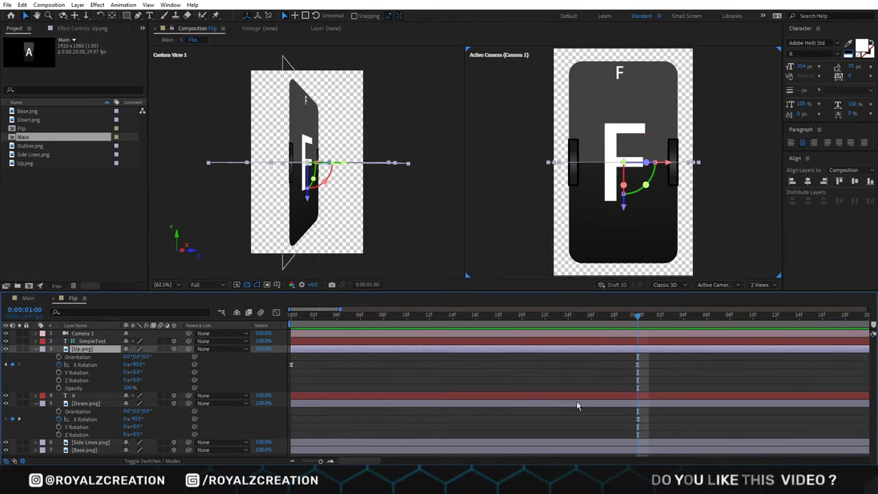
scroll(611, 405, "up", 2)
left_click(647, 317)
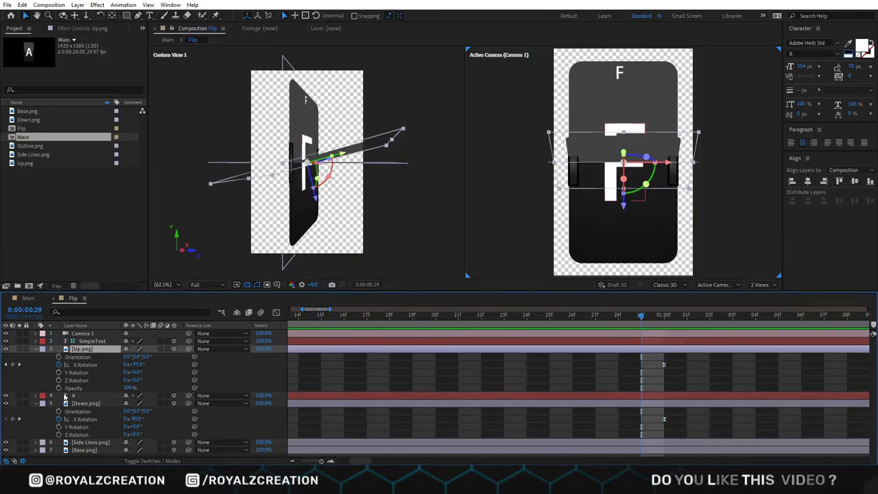
left_click(59, 388)
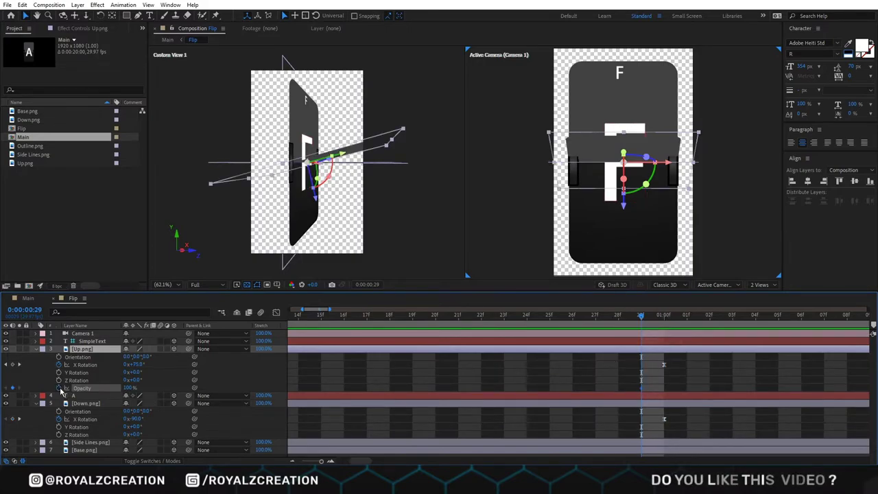
Set the temporal interpolation of the Up.png Opacity keyframe to Hold
right_click(642, 390)
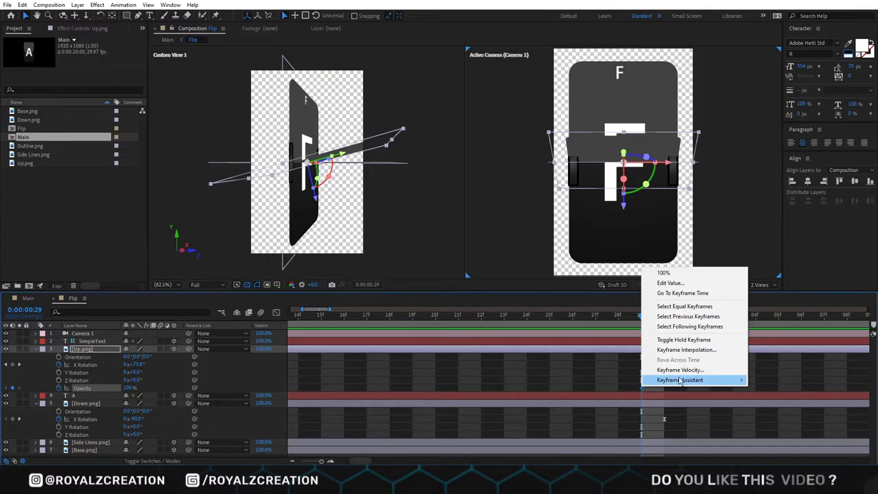
left_click(685, 350)
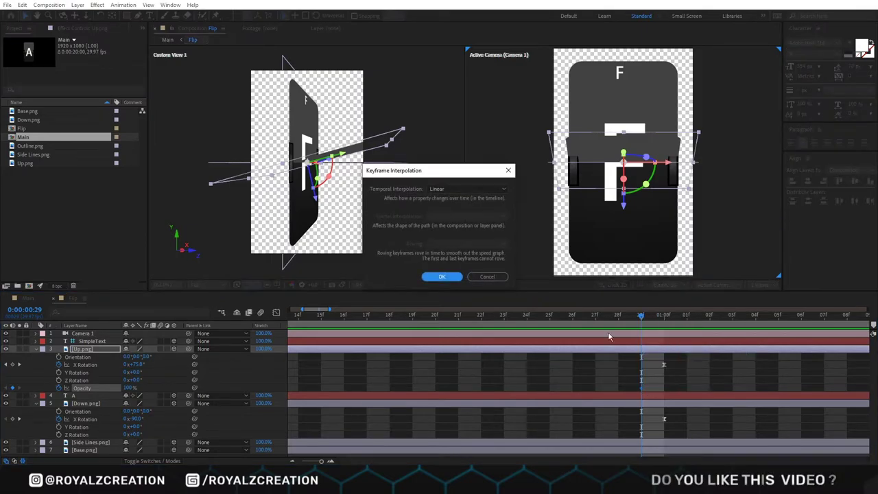
left_click(448, 190)
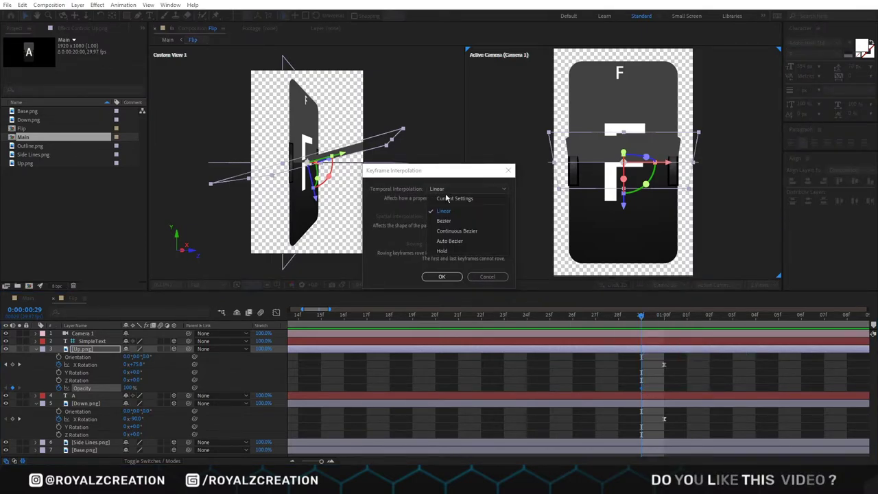
left_click(456, 252)
left_click(444, 277)
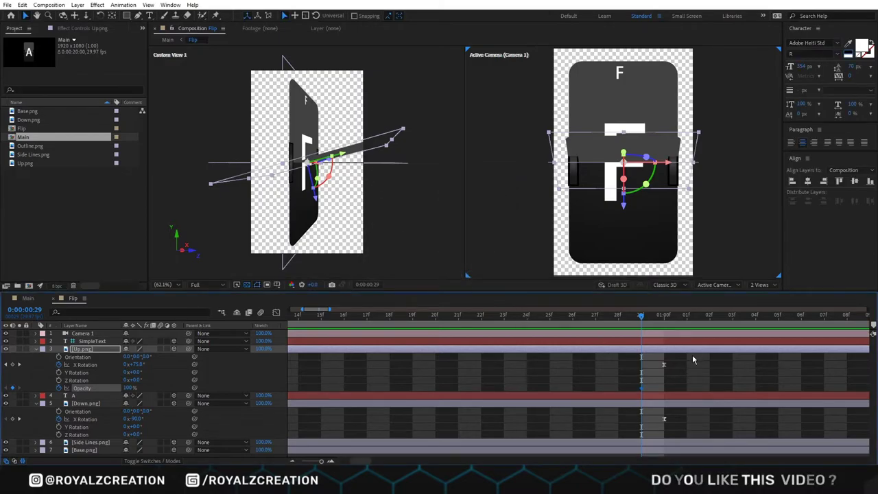
Add an Opacity keyframe of 0% to the Up.png layer at 0:00:01:00
left_click_drag(652, 321, 671, 327)
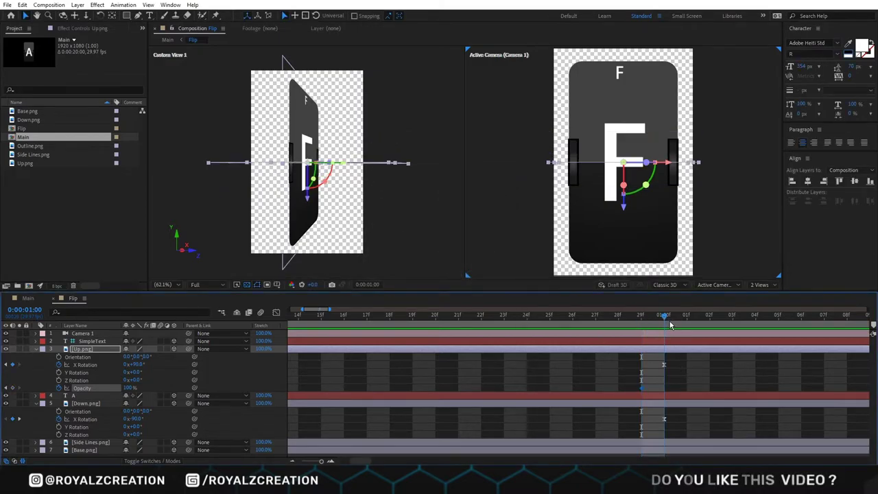
left_click(129, 388)
type("0")
key("Return")
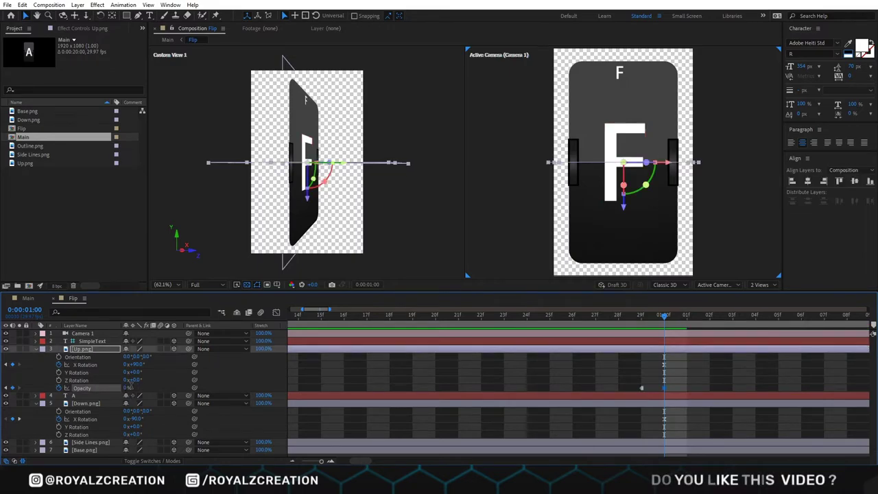
left_click(707, 384)
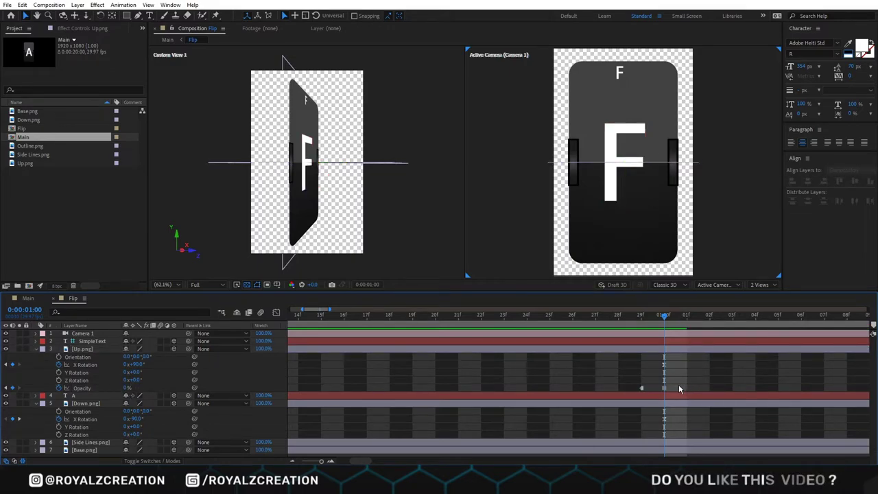
Copy both Up.png Opacity keyframes to the Down.png layer at 0:00:01:00 and show that layer's keyframed properties
left_click_drag(662, 385, 625, 391)
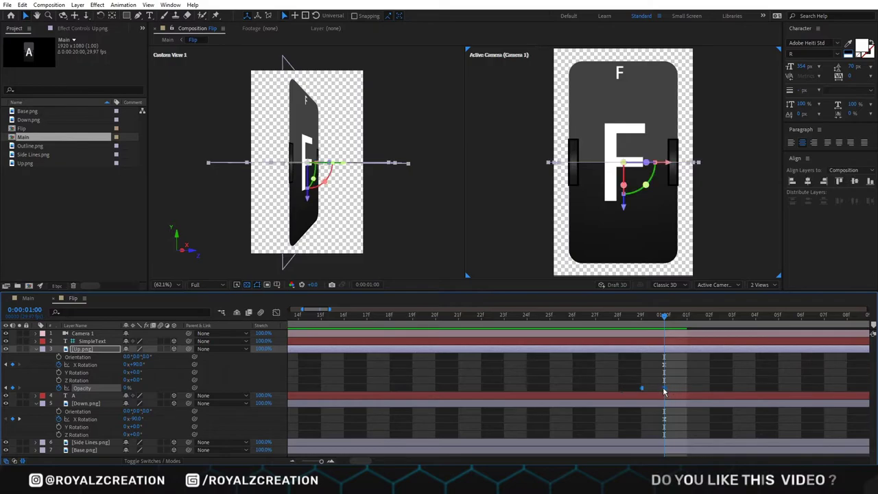
mouse_move(665, 393)
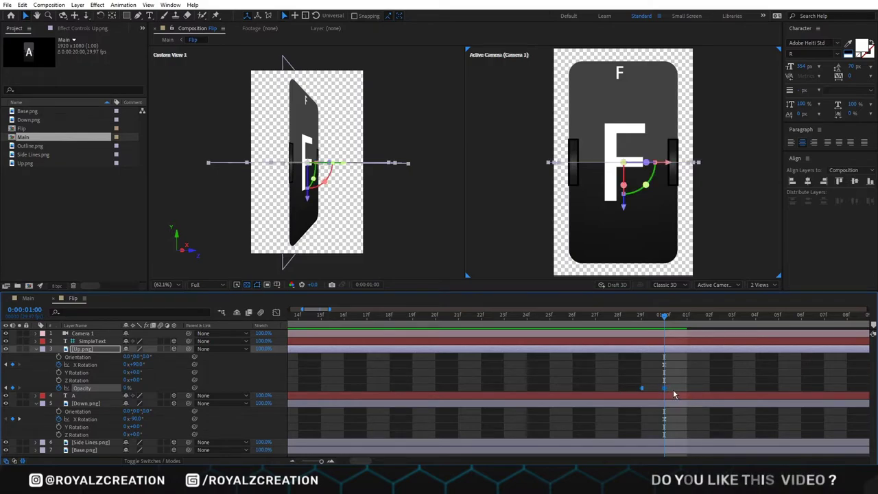
left_click(670, 405)
key("u")
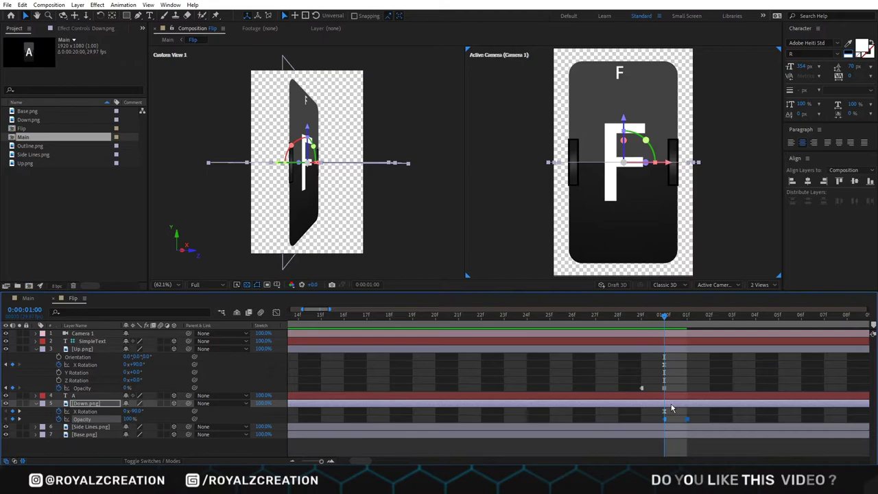
Time-reverse the two Opacity keyframes of the Down.png layer
right_click(687, 422)
mouse_move(712, 412)
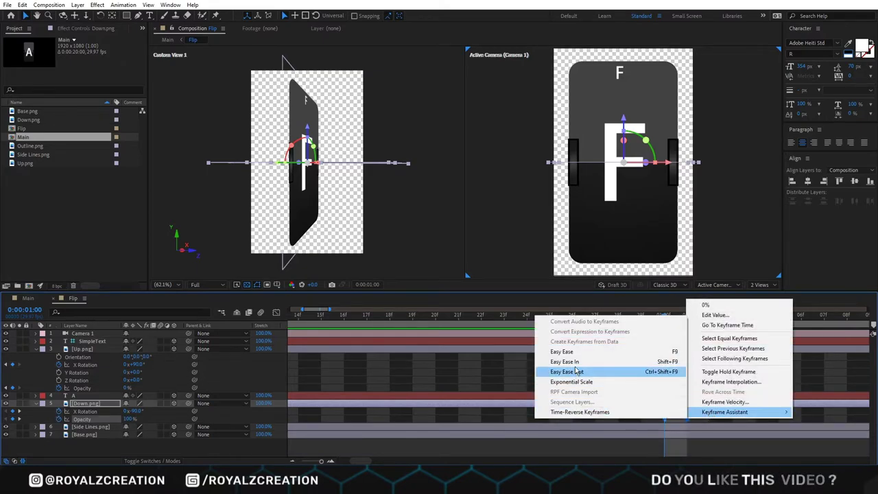
left_click(594, 413)
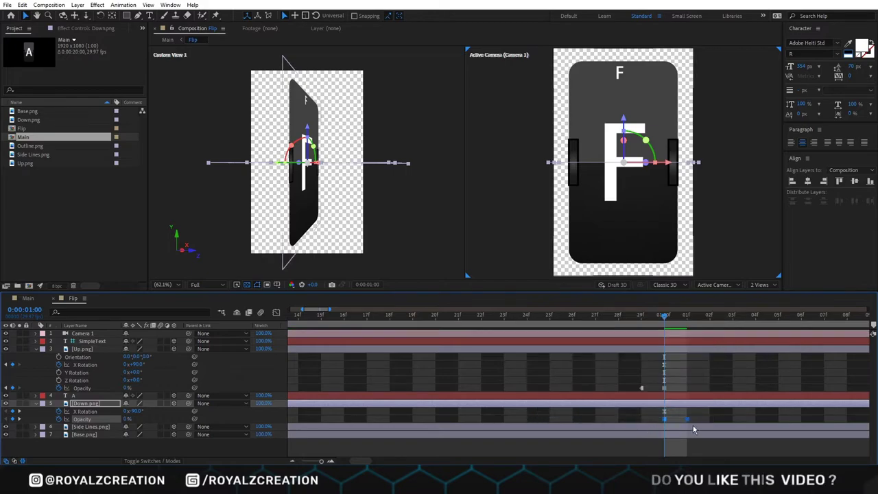
Shift the Down.png Opacity keyframes one frame earlier to align with the Up.png ones, and return to 0:00:00:00
scroll(693, 428, "down", 3)
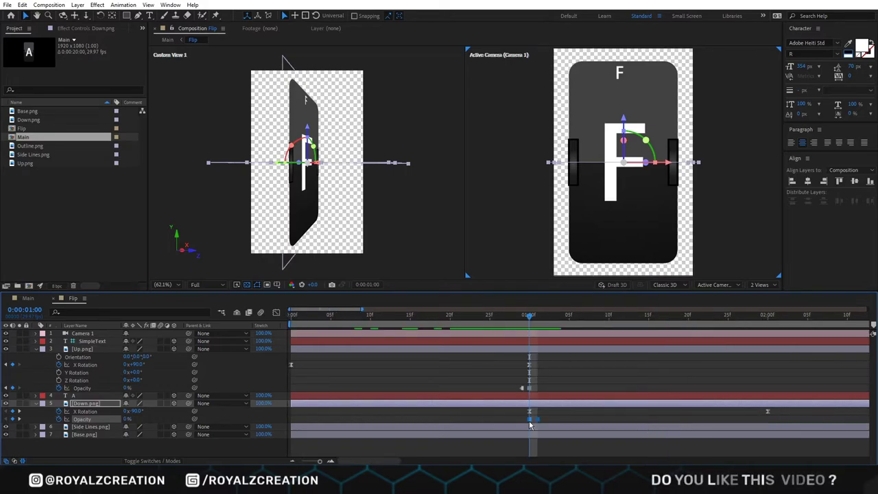
left_click_drag(529, 420, 520, 419)
left_click(527, 423)
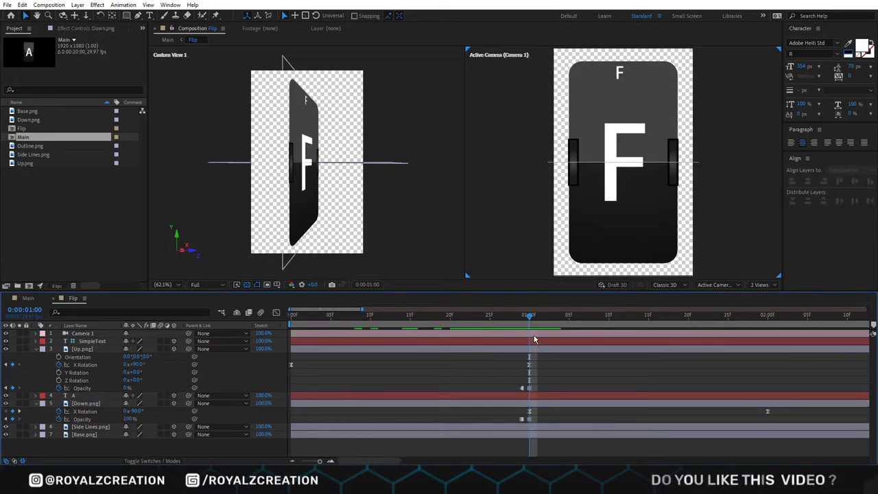
key("Home")
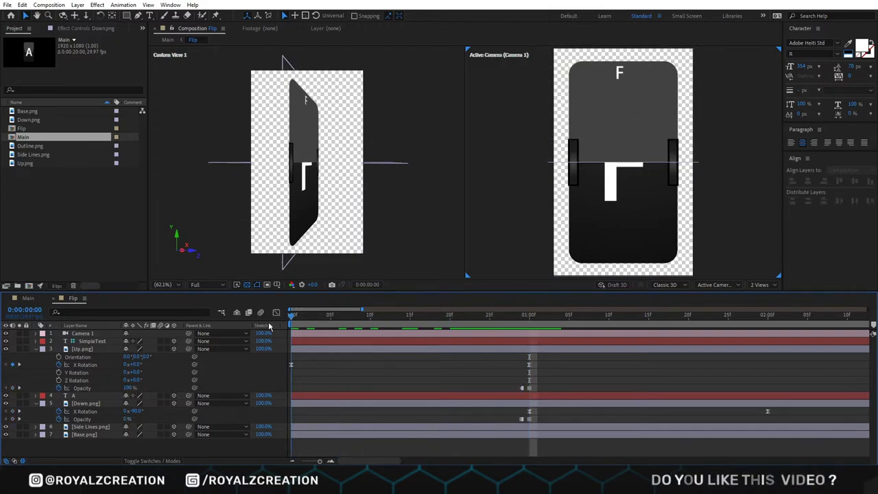
Play back the card flip in the Flip composition to check it, and return to 0:00:00:00
key("semicolon")
key("space")
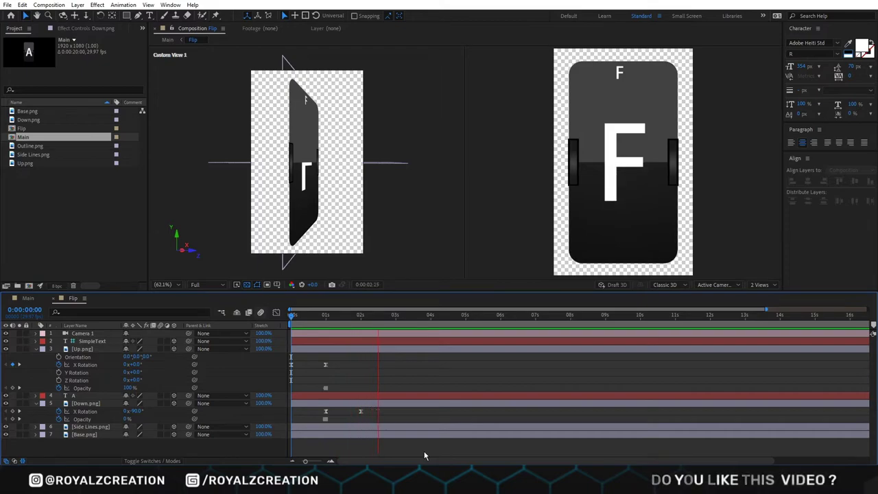
key("space")
scroll(335, 353, "up", 1)
left_click_drag(376, 315, 305, 317)
key("Home")
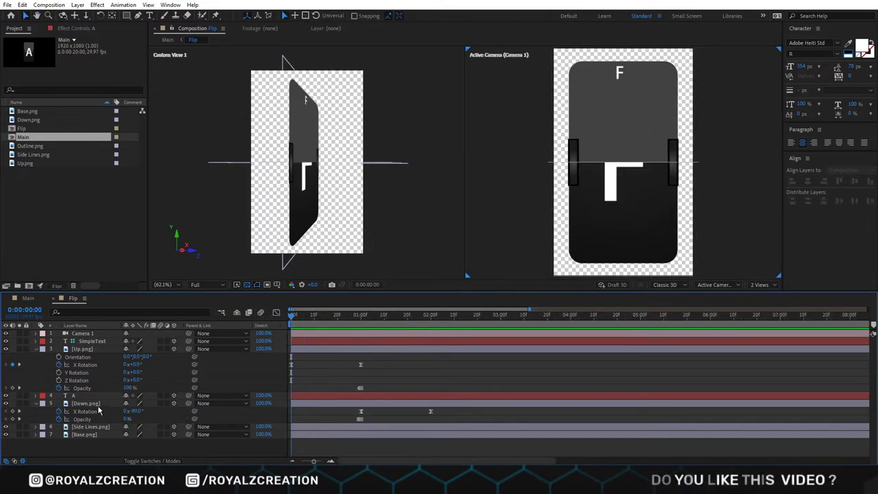
Set the label colour of the Up.png, A and Down.png layers to Yellow
left_click(97, 404)
left_click(69, 350, "ctrl")
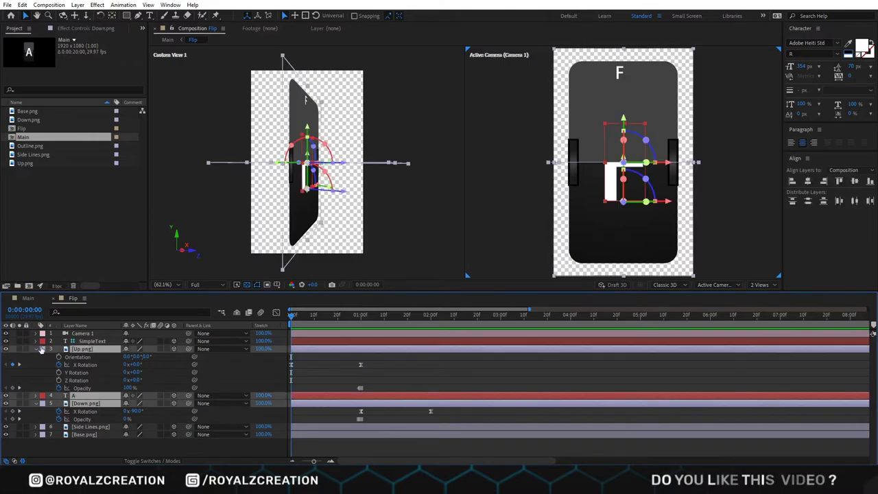
left_click(41, 349)
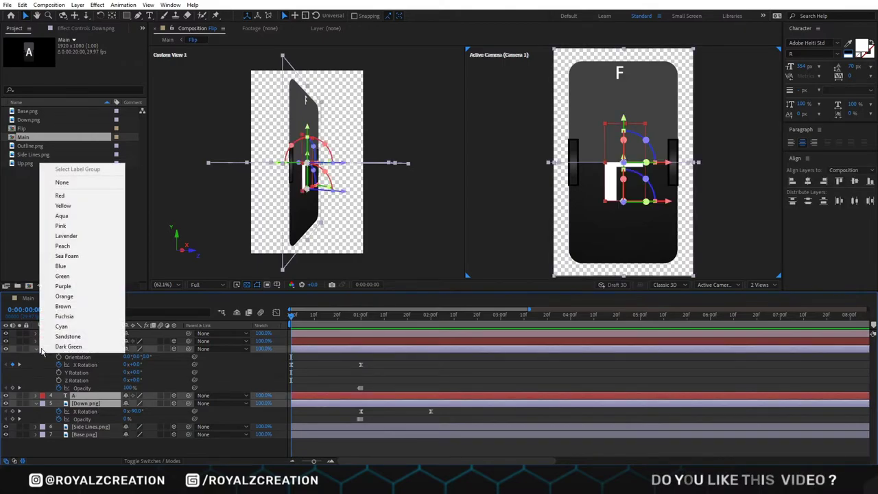
left_click(71, 209)
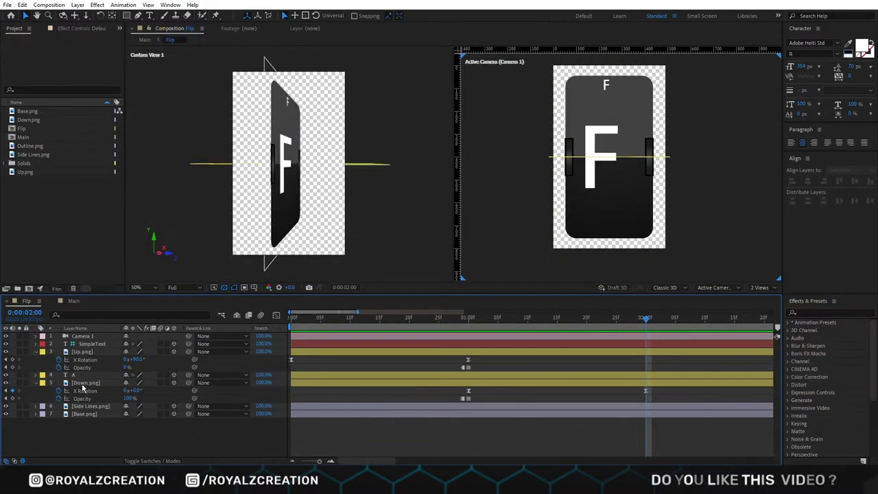
Draw a rectangular mask on text layer A covering the card's upper half down to the middle line
left_click(96, 375)
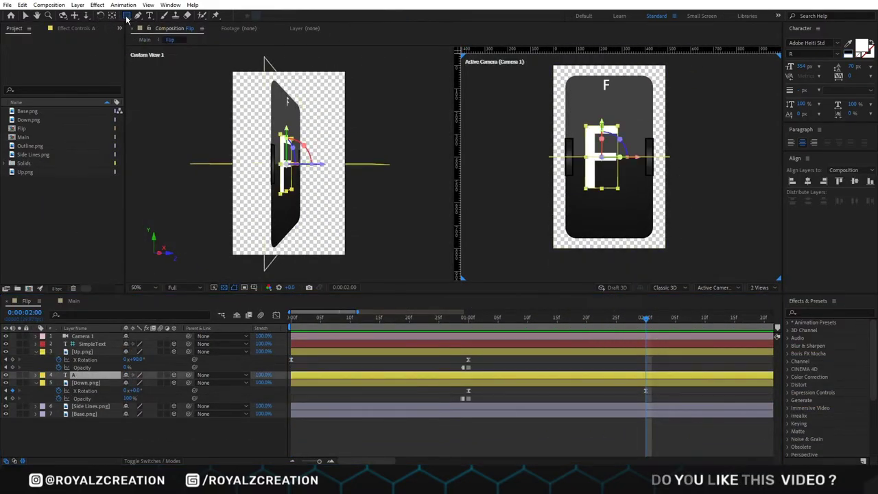
mouse_move(555, 74)
left_mouse_down()
mouse_move(669, 155)
mouse_move(685, 157)
left_mouse_up()
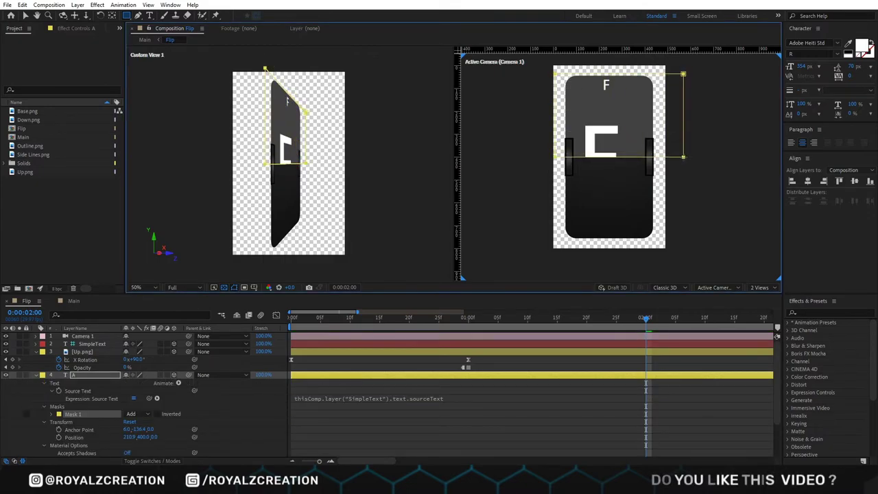
key("ctrl+d")
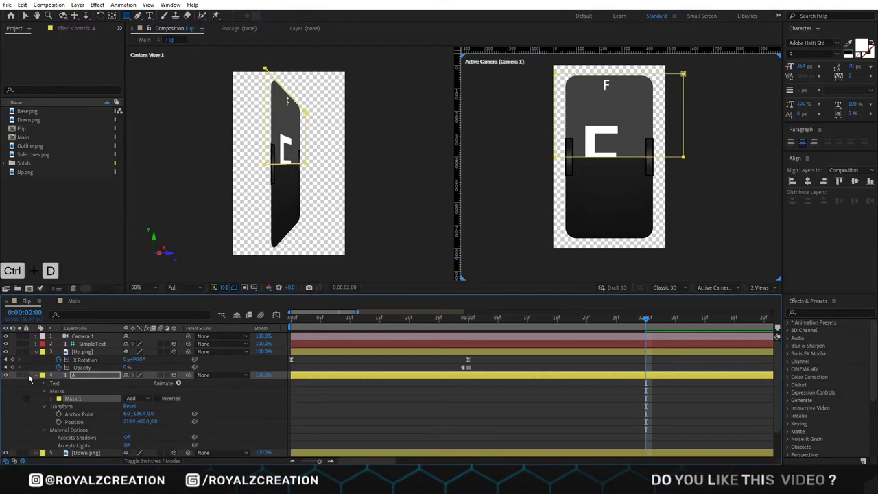
left_click(36, 376)
Duplicate the masked text layer A and place the copy just above Down.png in the layer order
left_click(96, 376)
key("ctrl+d")
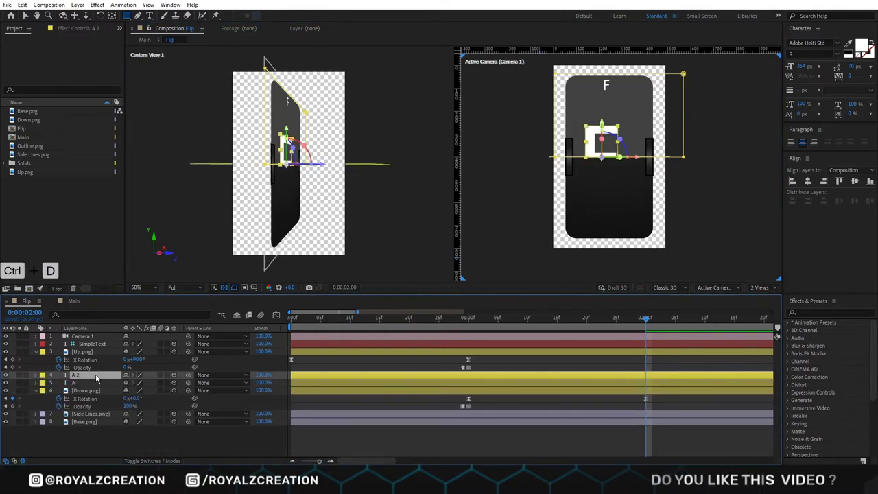
left_click_drag(93, 376, 92, 389)
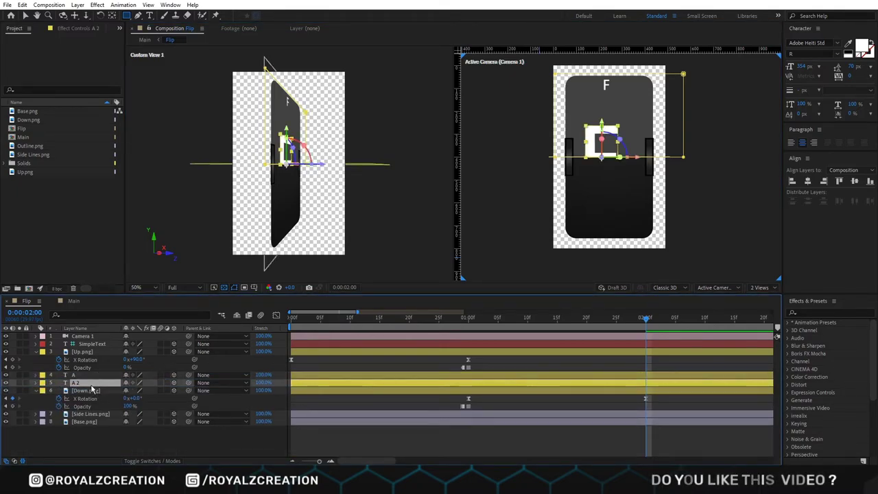
Invert the mask of the A 2 layer and parent that layer to Down.png at 0:00:02:00
key("m")
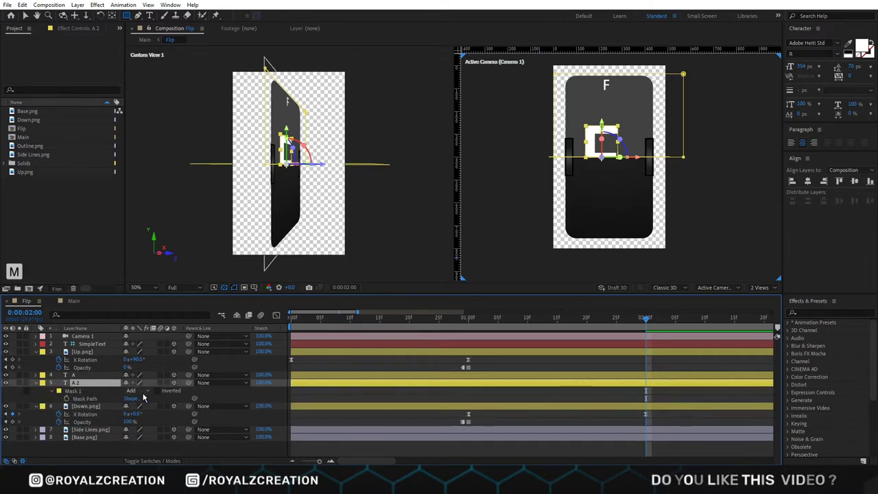
left_click(158, 391)
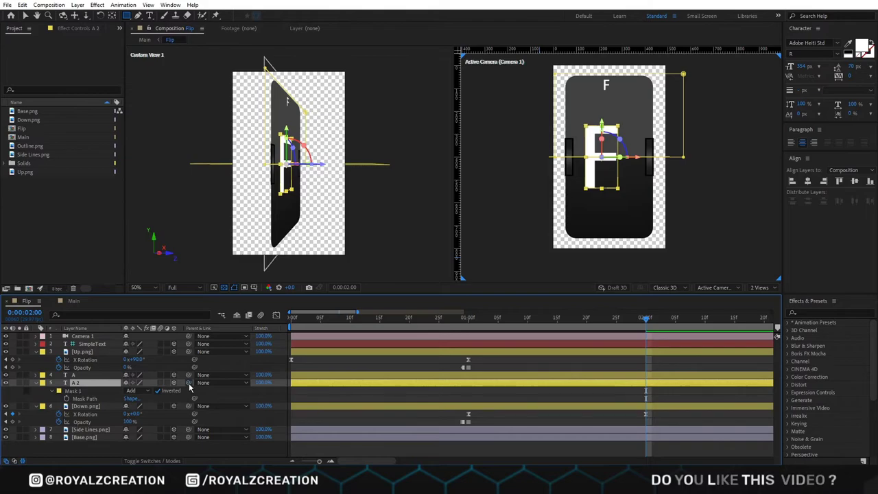
left_click_drag(108, 406, 105, 410)
left_click(595, 415)
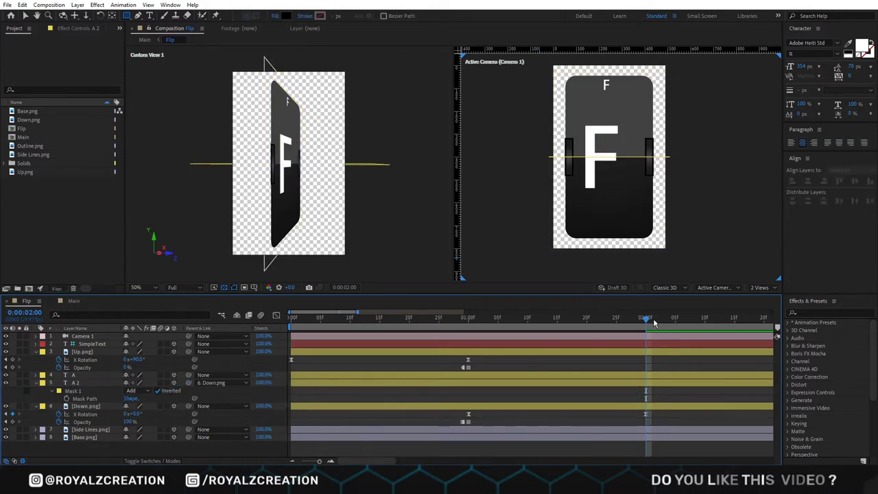
left_click_drag(647, 323, 647, 362)
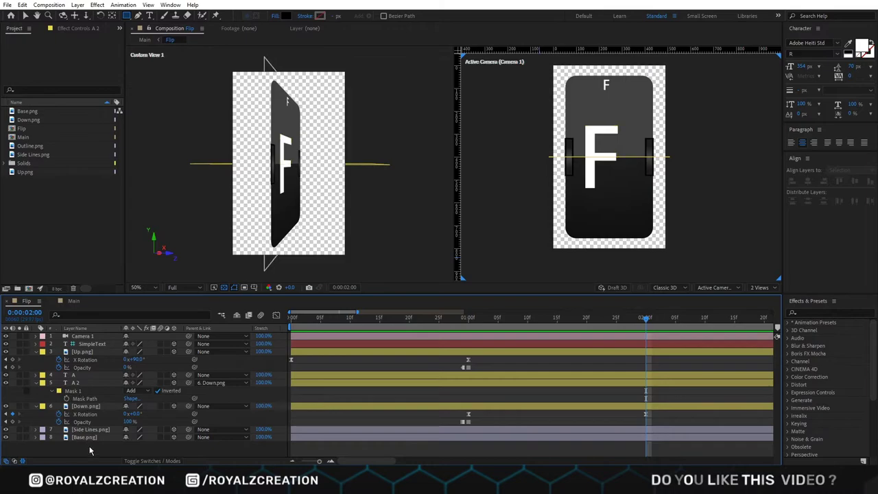
Draw a very thin black horizontal rectangle shape across the middle of the card between the two side pieces
scroll(620, 159, "up", 2)
left_click_drag(523, 145, 673, 149)
key("shift+slash")
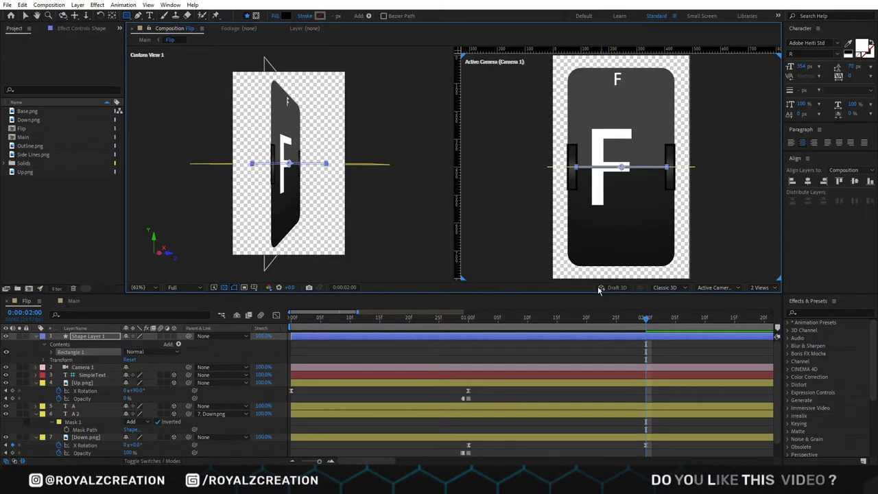
Duplicate the four yellow layers Up.png, A, A 2 and Down.png at 0:00:00:00
key("minus")
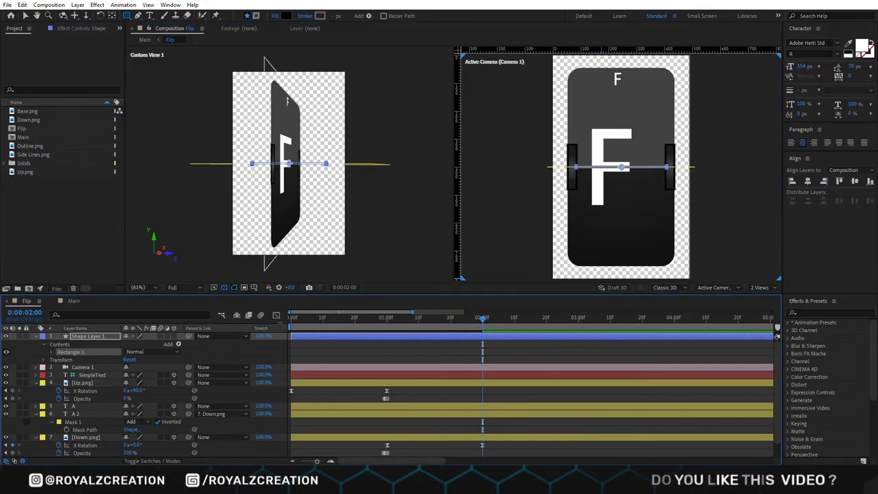
key("Home")
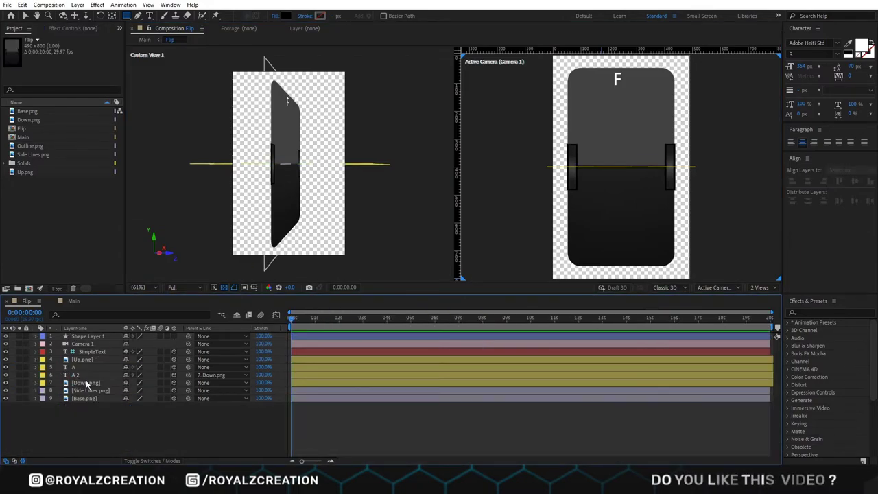
left_click(87, 383)
left_click(85, 360, "shift")
key("ctrl+d")
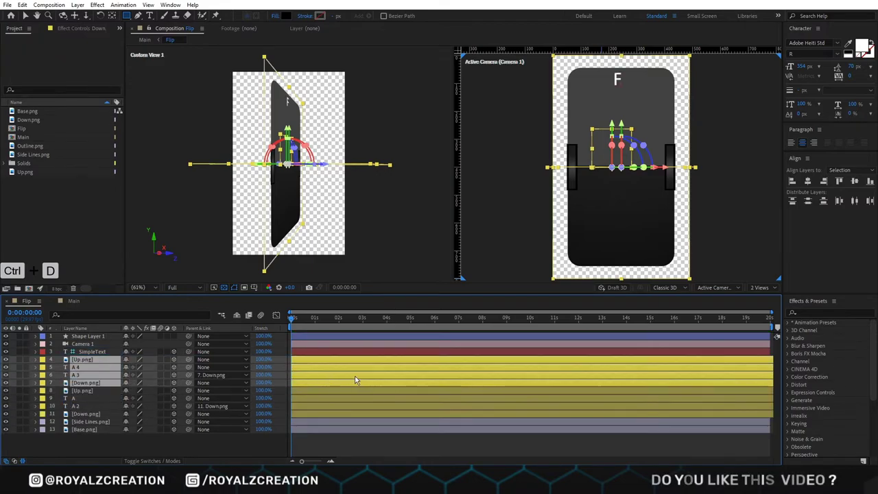
Trim the start of the four duplicated layers to 0:00:02:14
left_click_drag(316, 323, 365, 340)
scroll(346, 349, "up", 1)
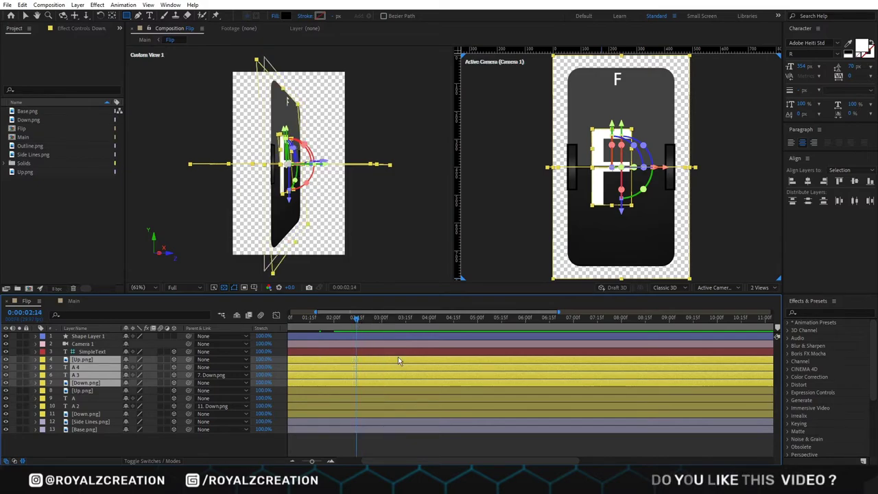
key("alt+bracketleft")
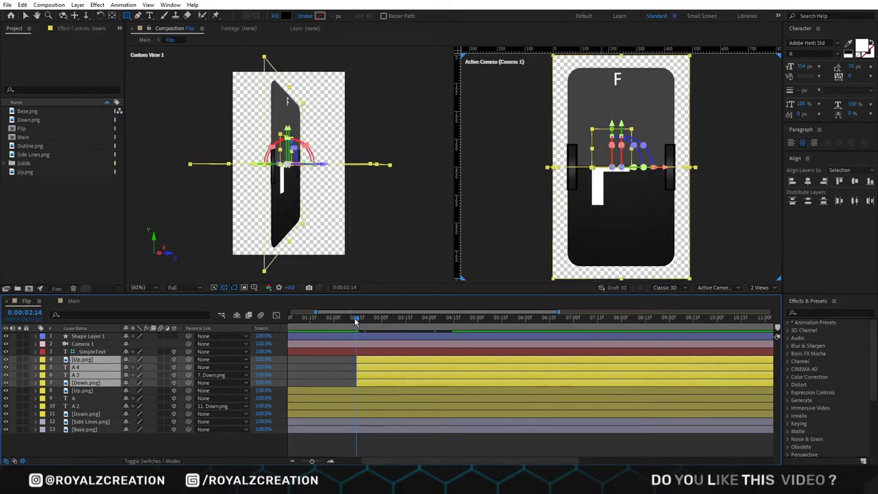
Trim the end of the original Up.png, A, A 2 and Down.png layers to 0:00:02:13
left_click_drag(356, 321, 354, 321)
left_click(366, 394)
left_click(363, 412, "shift")
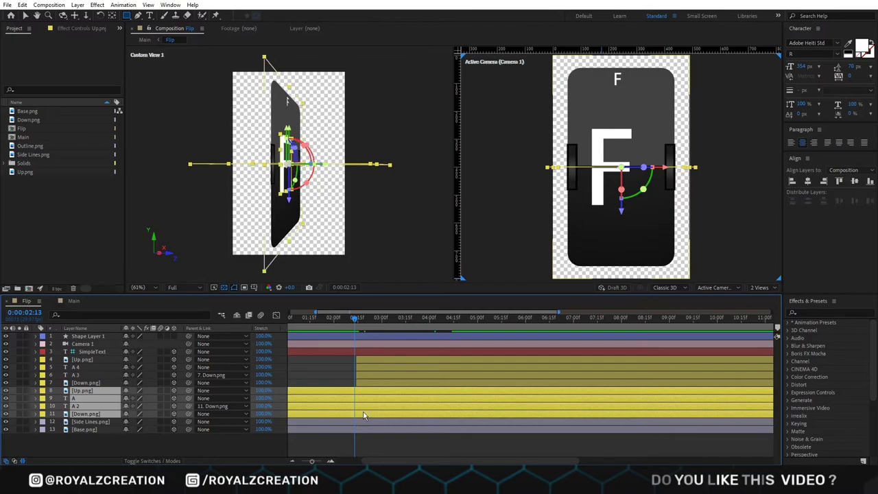
key("alt+bracketright")
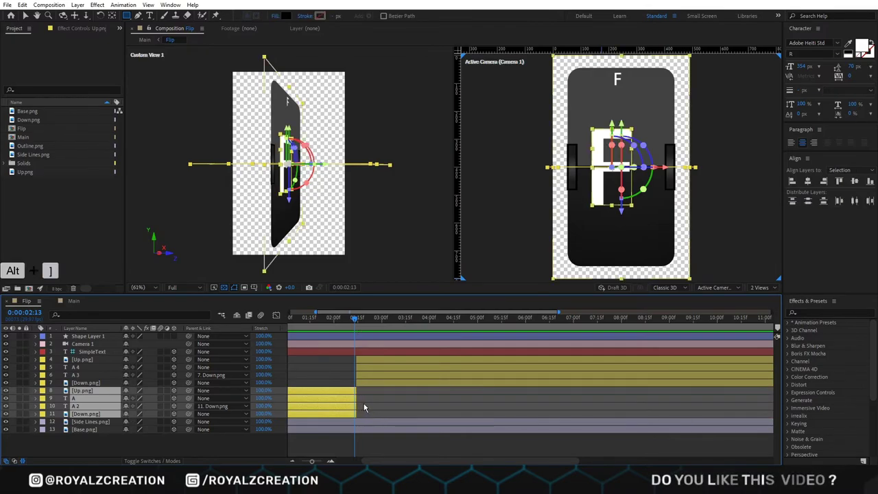
Move the A 4 layer above the duplicated Up.png and parent it to that Up.png at 0:00:02:14
scroll(364, 408, "left", 2)
left_click_drag(410, 327, 541, 335)
left_click_drag(87, 368, 90, 358)
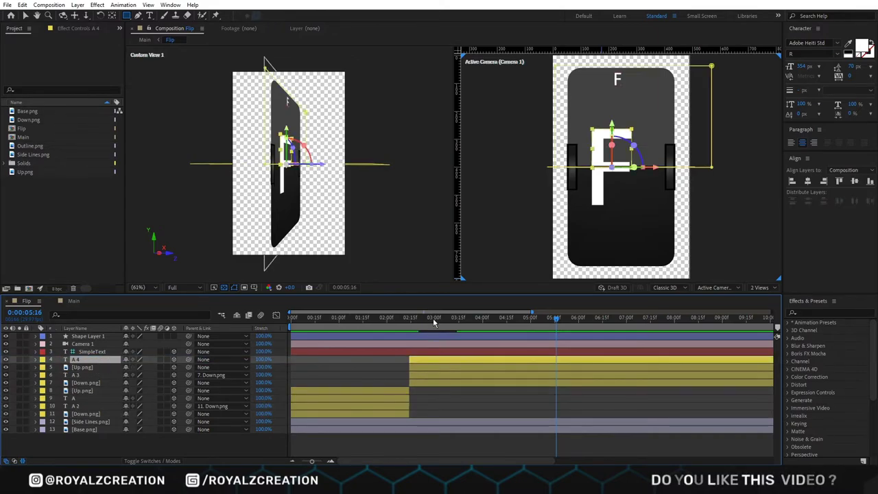
left_click_drag(434, 321, 409, 322)
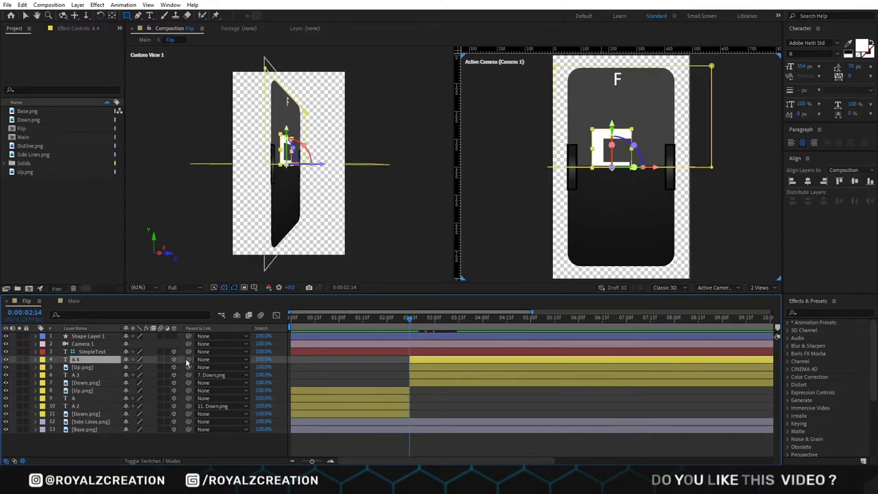
left_click_drag(188, 360, 113, 369)
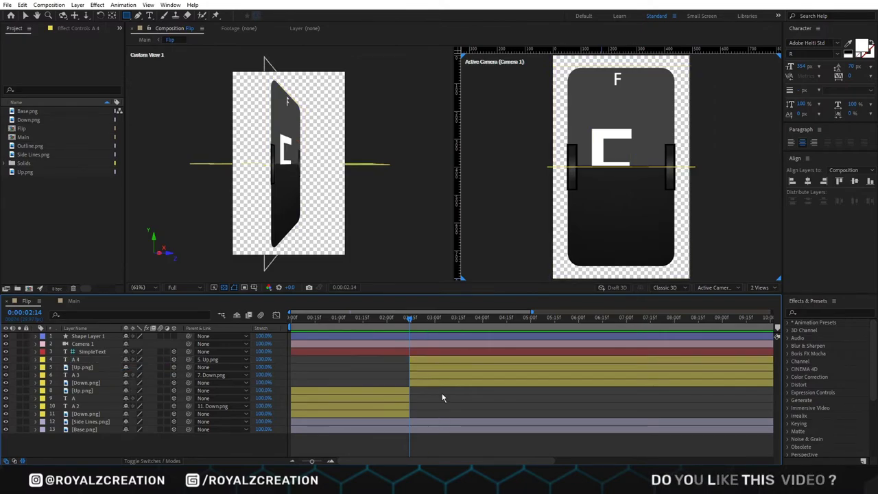
Remove the parent of the A 3 layer and move it directly below A 4, above the duplicated Up.png
left_click_drag(409, 318, 517, 330)
left_click(96, 375)
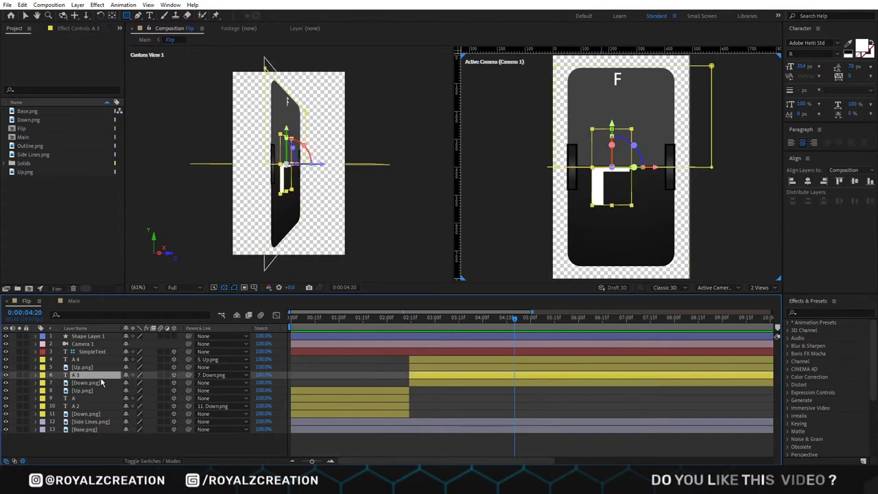
left_click(210, 377)
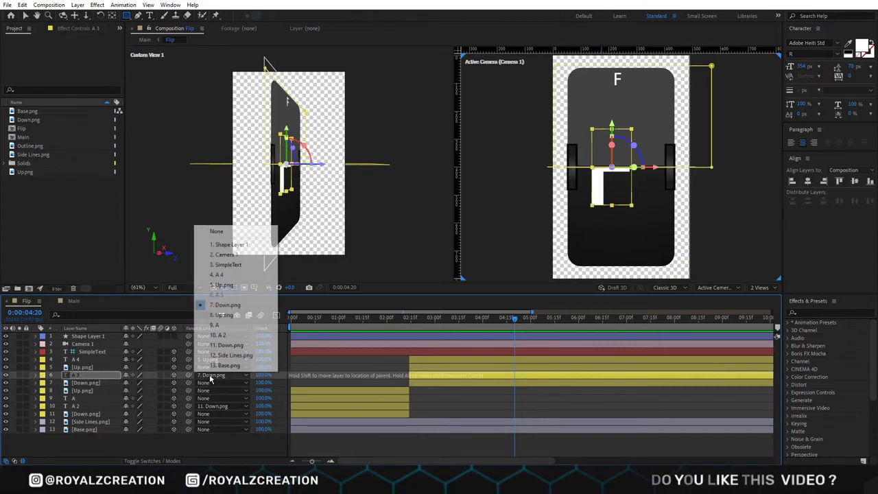
left_click(230, 236)
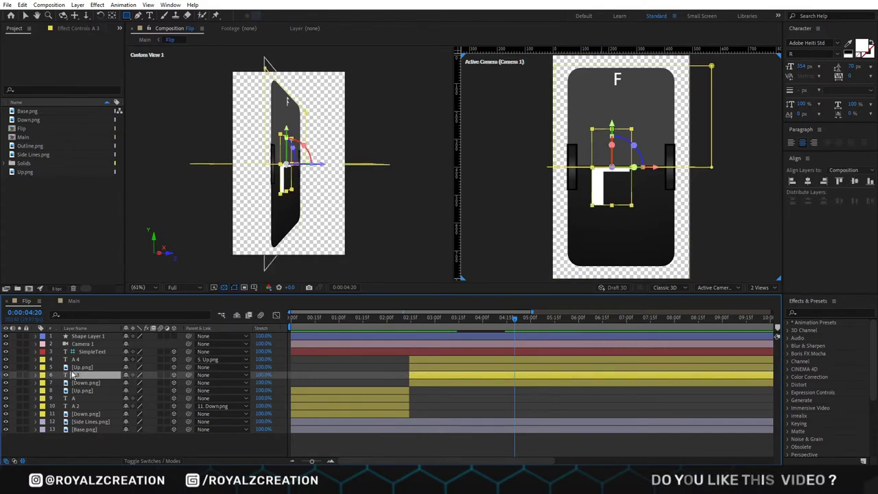
left_click_drag(86, 377, 88, 368)
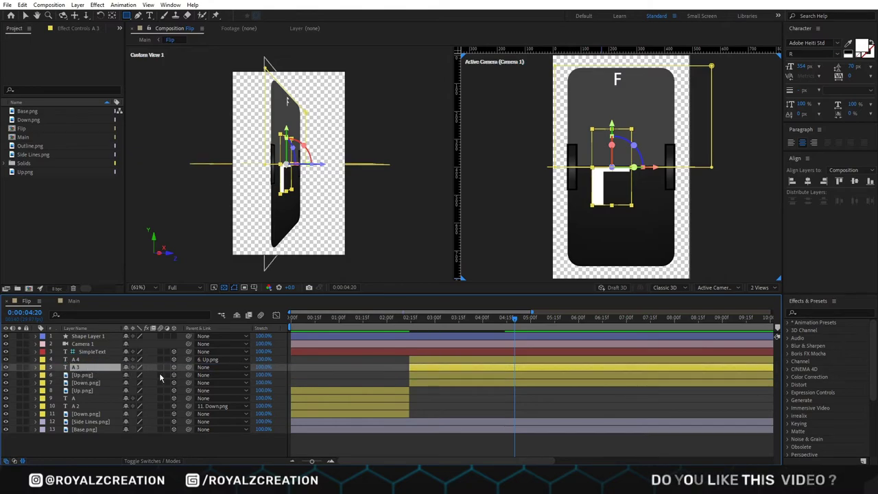
Set the label colour of the A 4, A 3 and duplicated Up.png and Down.png layers to Aqua
left_click(428, 384)
left_click(427, 360, "shift")
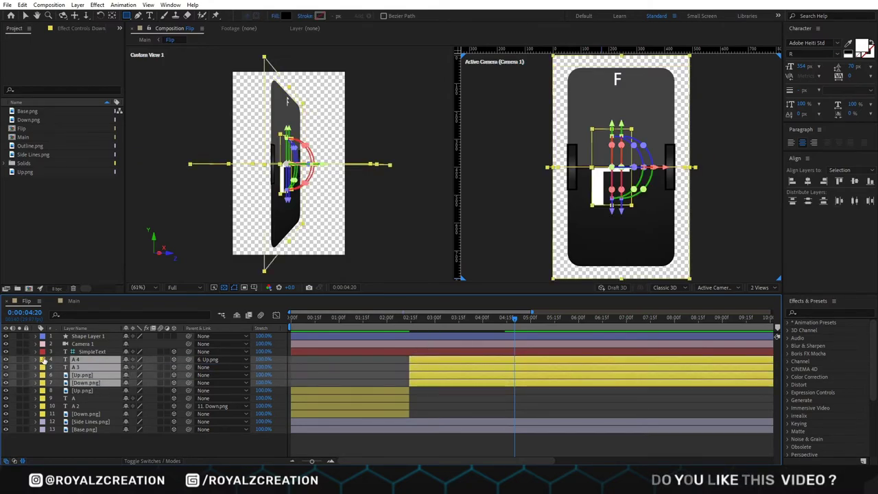
left_click(43, 360)
left_click(61, 226)
left_click(430, 405)
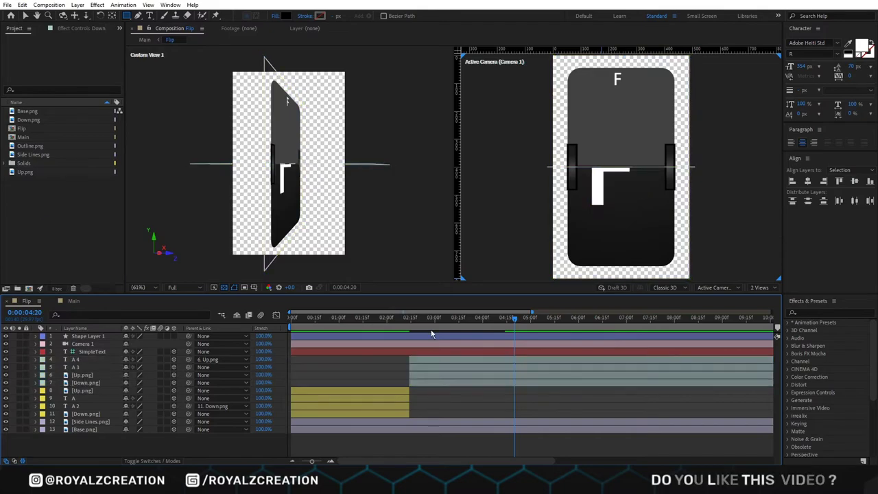
Play back the Flip composition from the start to check both flip stages
left_click(404, 320)
mouse_move(403, 320)
left_mouse_down()
mouse_move(453, 321)
mouse_move(392, 325)
left_mouse_up()
key("Home")
key("space")
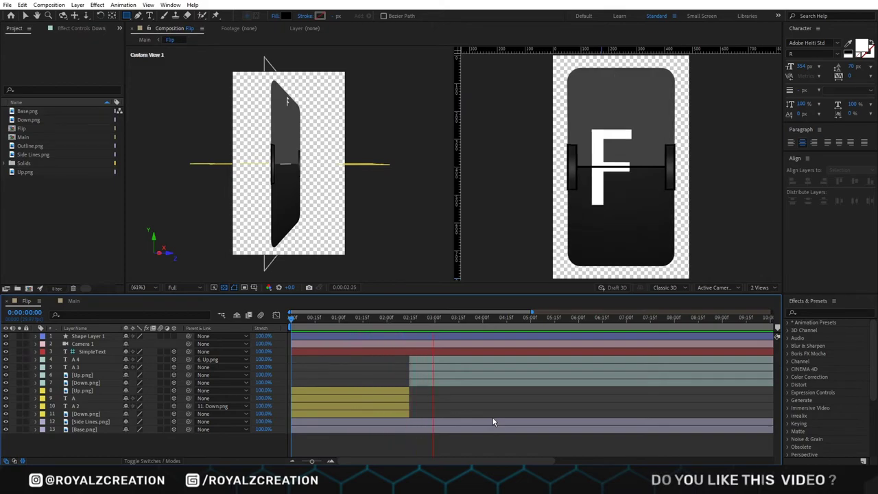
key("space")
Trim the end of the A 3 layer to 0:00:03:19 and play back the result from 0:00:01:17
left_click_drag(504, 323, 479, 321)
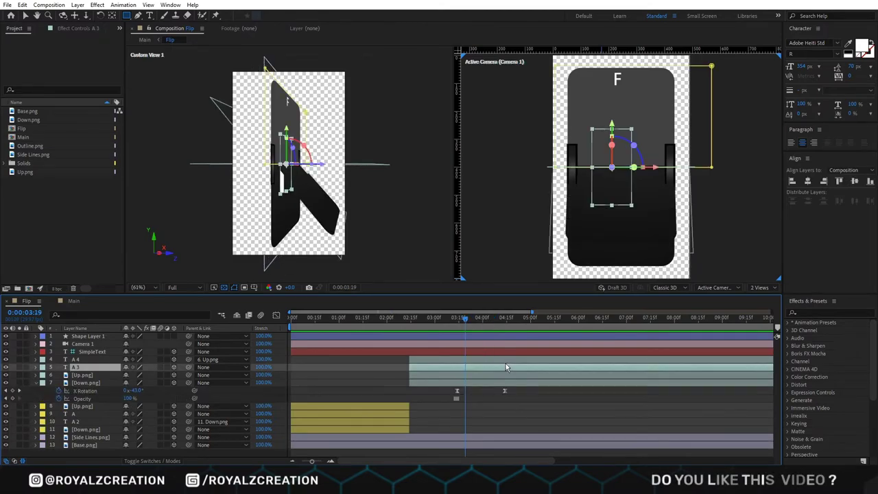
key("alt+bracketright")
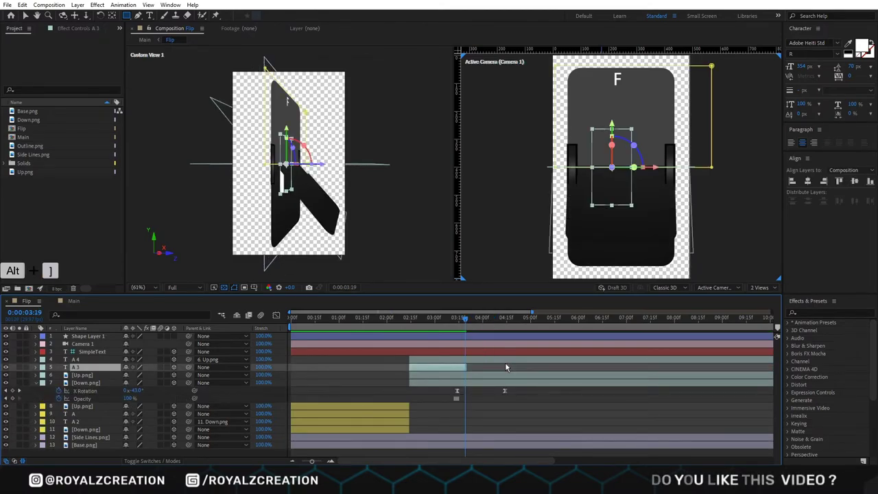
left_click_drag(451, 323, 365, 324)
left_click(494, 412)
key("space")
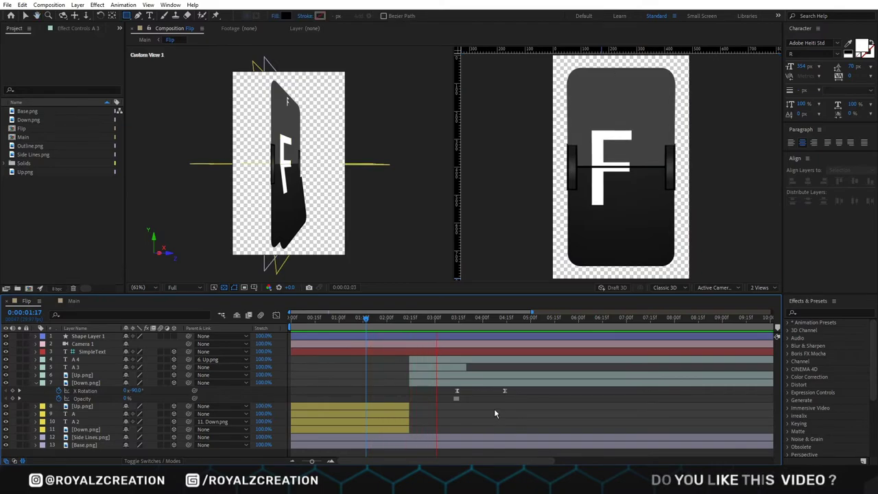
Add Outline.png from the project as the topmost layer of the Flip composition, above Shape Layer 1
key("space")
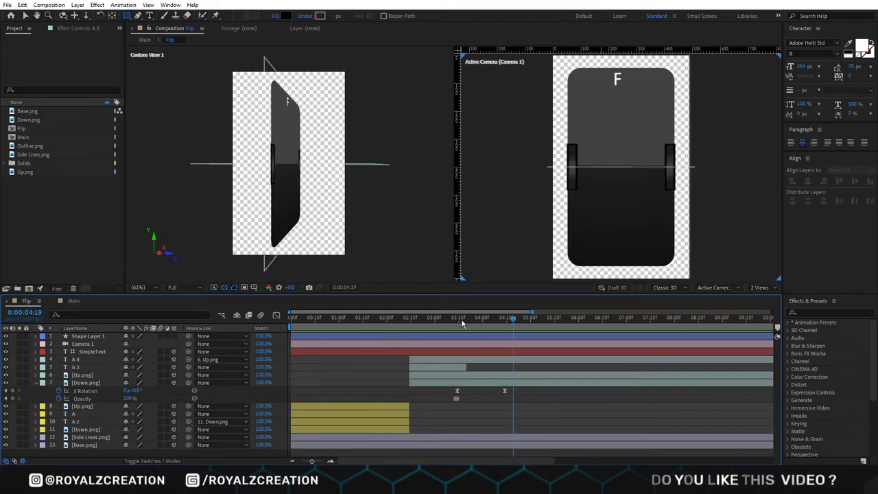
left_click(36, 382)
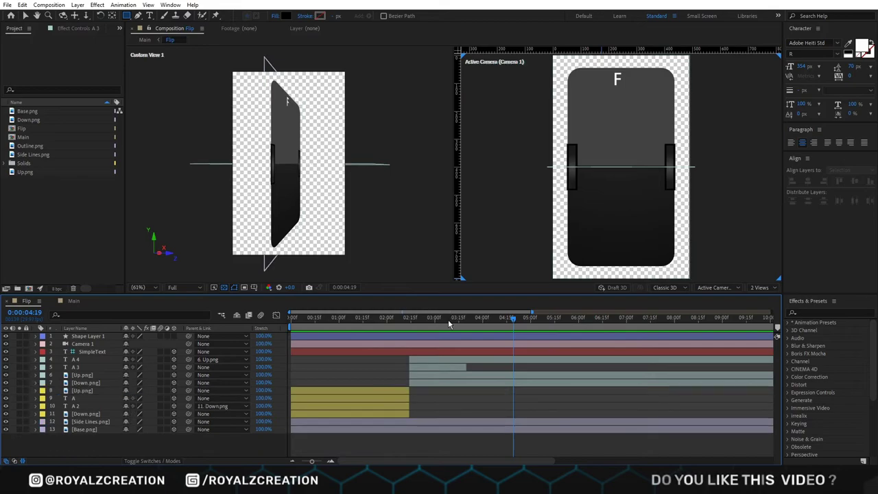
left_click_drag(451, 323, 411, 324)
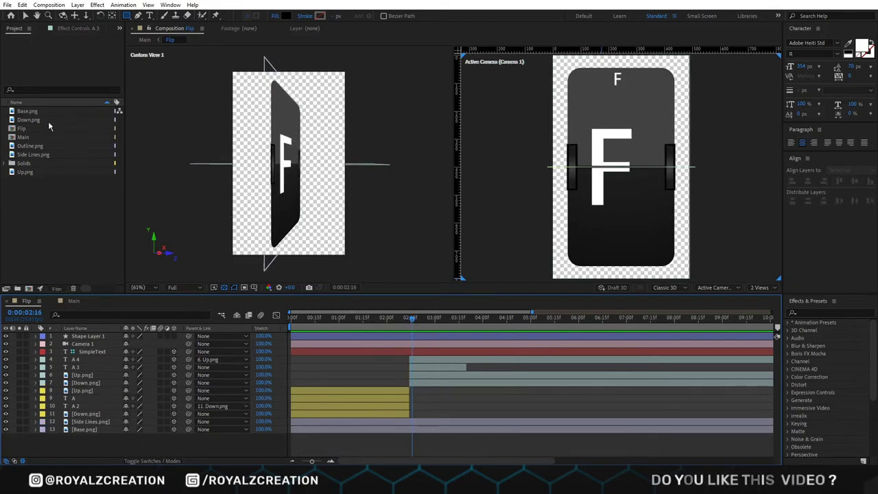
left_click_drag(24, 147, 84, 338)
left_click(340, 321)
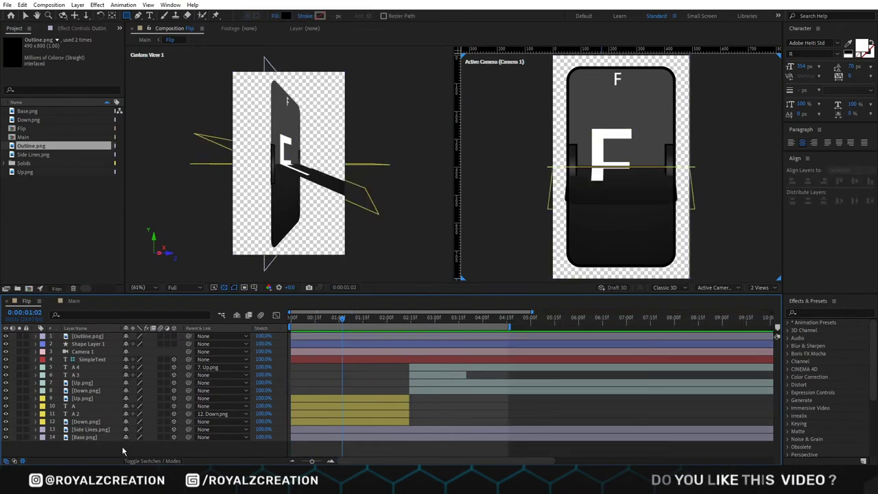
Add a white point light with 100% intensity and Casts Shadows enabled to the Flip composition
right_click(122, 451)
mouse_move(171, 338)
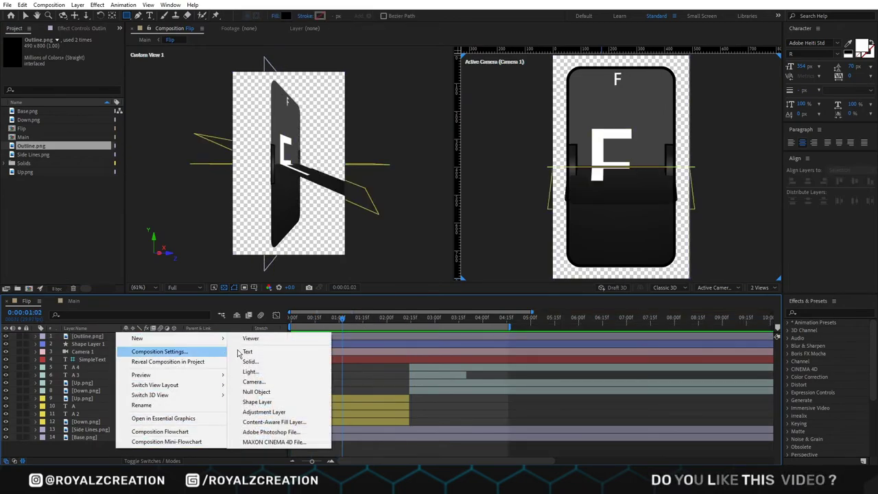
left_click(250, 372)
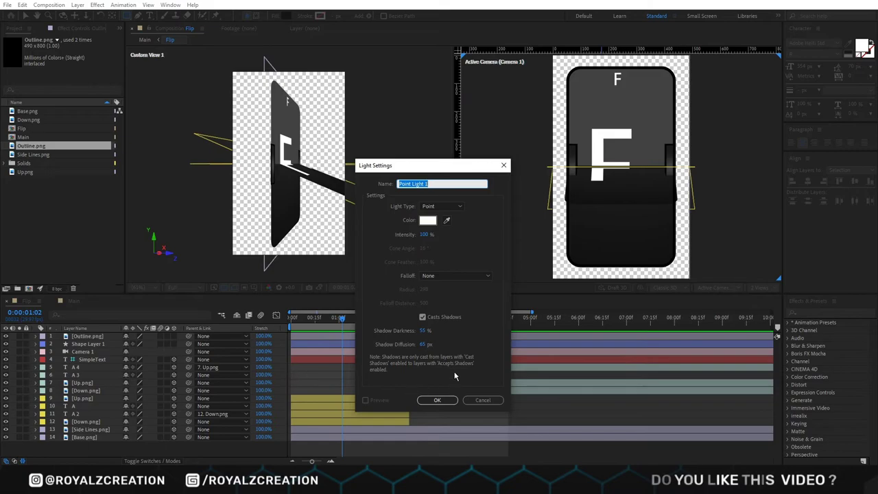
left_click(456, 329)
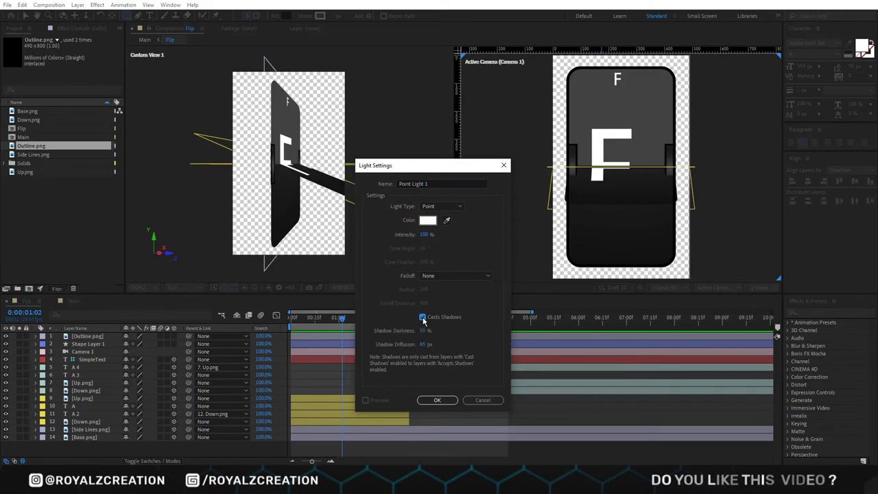
left_click(439, 399)
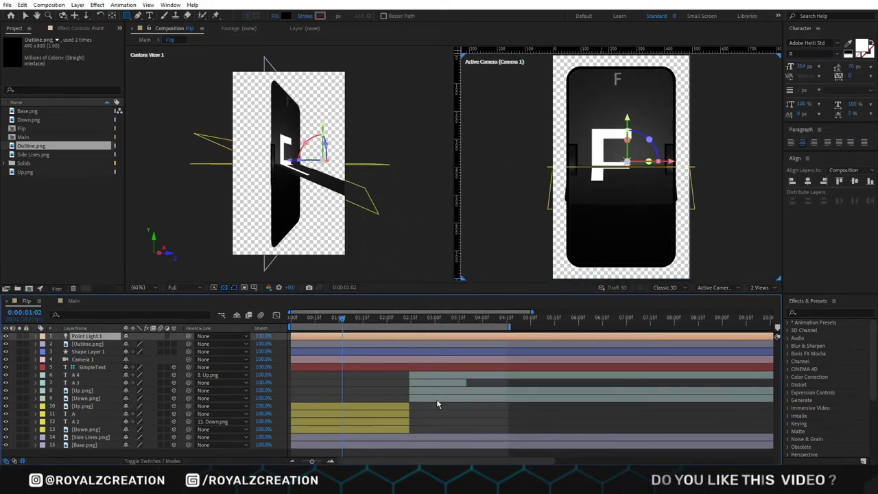
Move Point Light 1 well out in front of the card, at roughly the height of its middle hinge
key("v")
left_click_drag(323, 127, 323, 65)
left_click_drag(294, 97, 439, 69)
scroll(214, 175, "down", 2)
left_click_drag(350, 115, 349, 163)
Lower the Shadow Diffusion of Point Light 1 to about 38 px
double_click(82, 337)
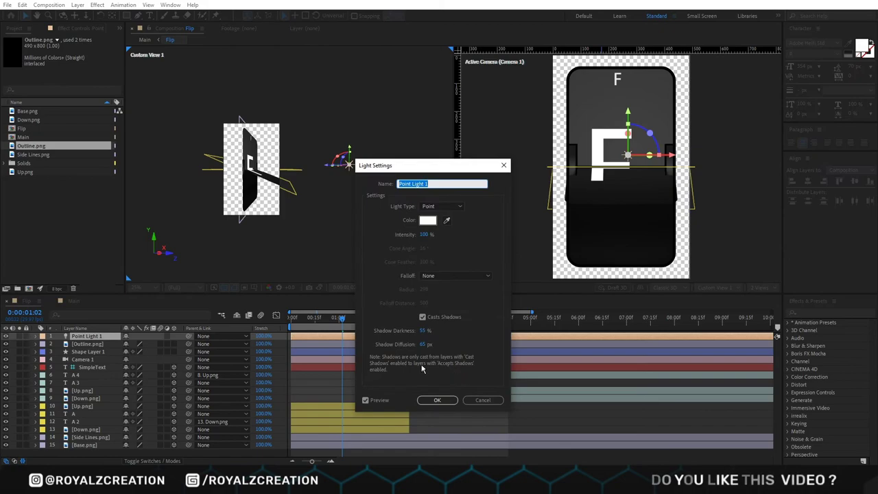
left_click_drag(422, 348, 416, 345)
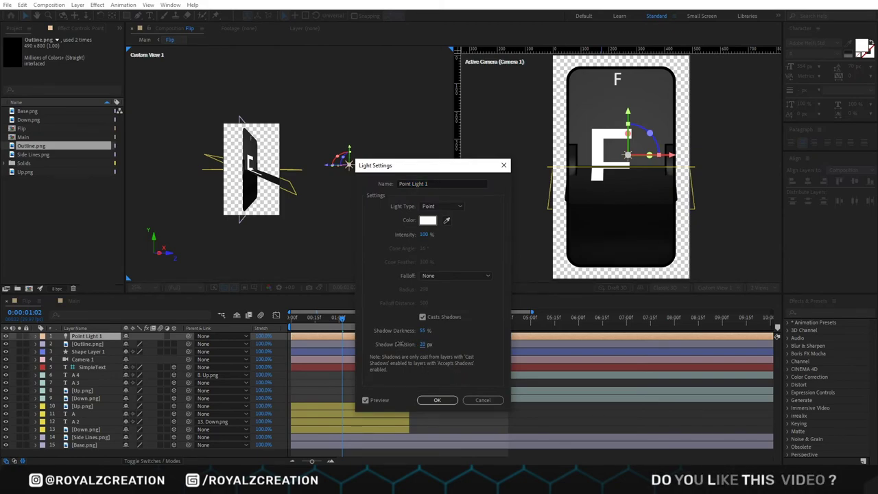
left_click(436, 401)
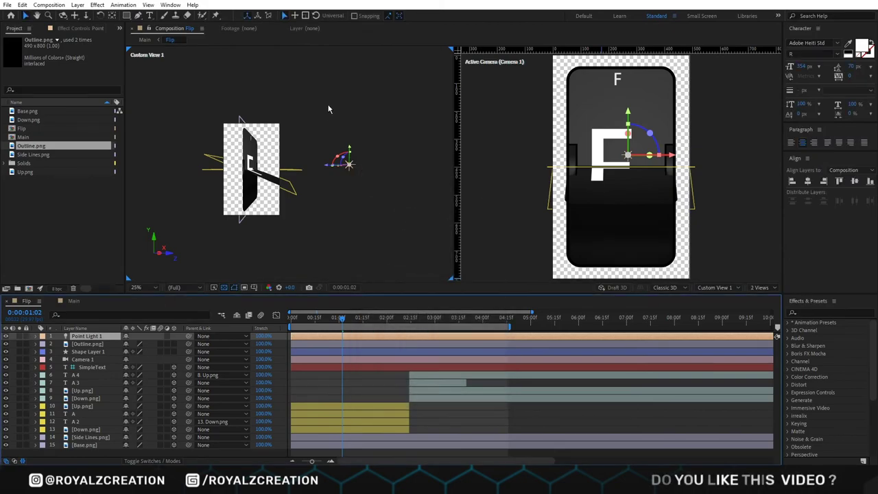
Play back the Flip composition from the start to check the outline and the lighting
key("Home")
left_click(601, 454)
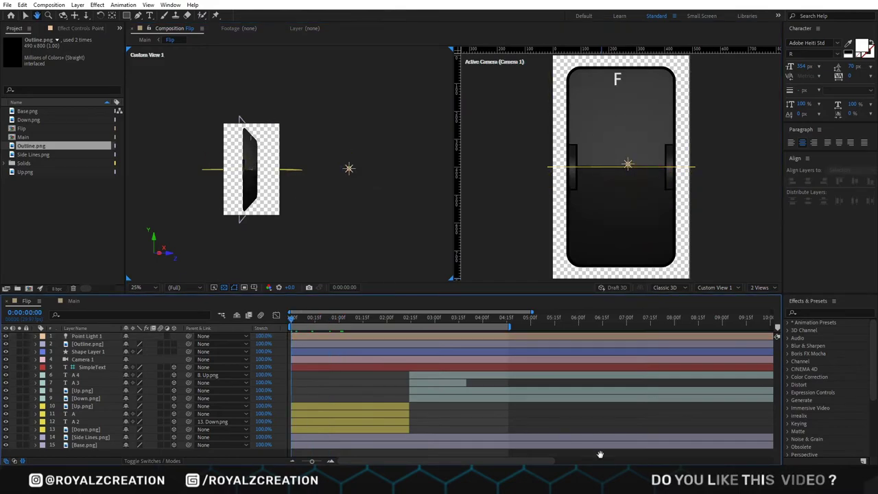
key("space")
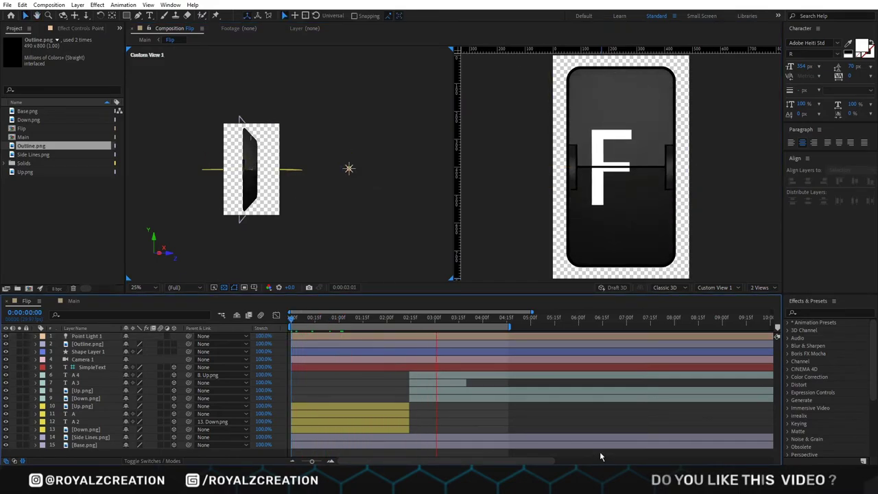
key("space")
key("space")
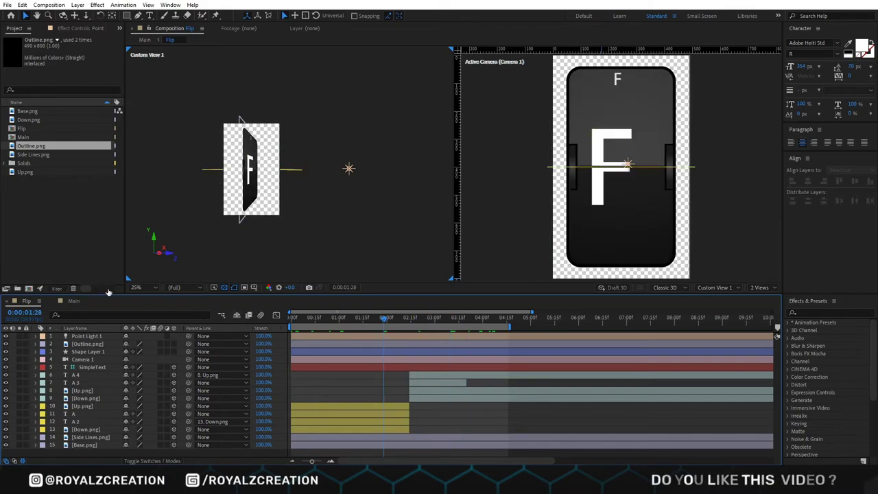
Apply the Drop Shadow effect to the Flip layer in the Main composition
left_click(74, 301)
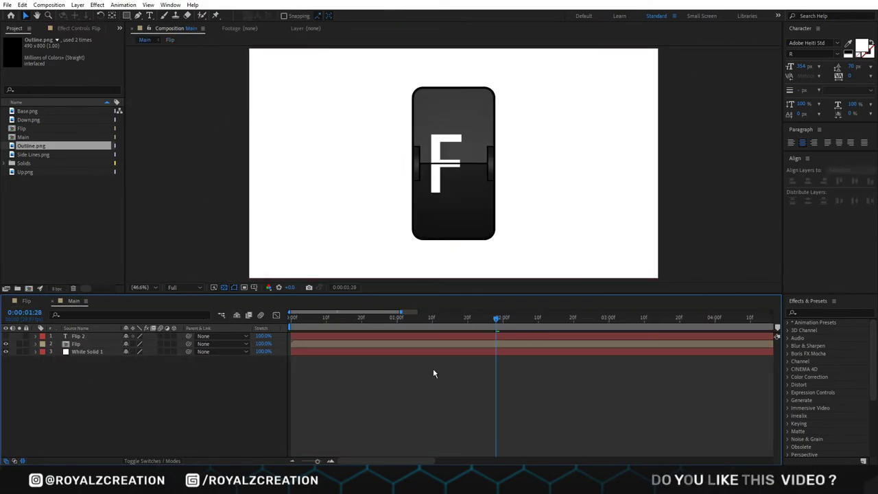
left_click(467, 320)
left_click_drag(467, 321, 241, 318)
left_click(75, 343)
left_click(71, 28)
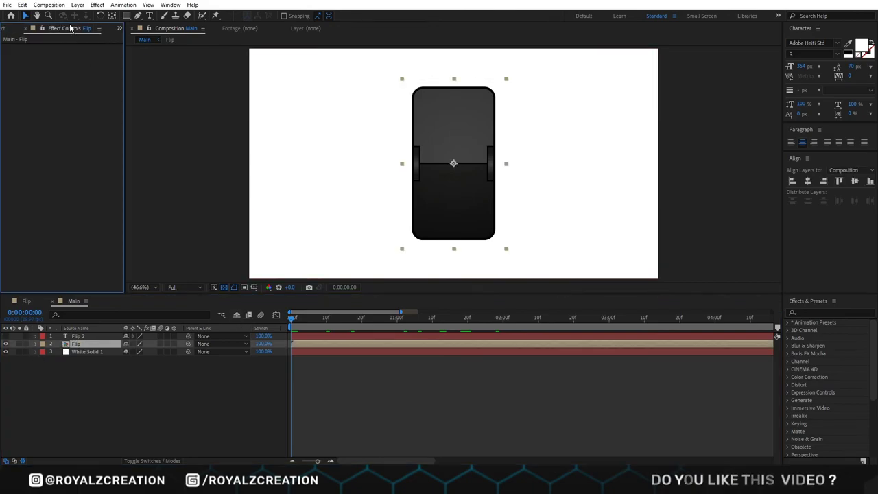
left_click(823, 312)
type("drop")
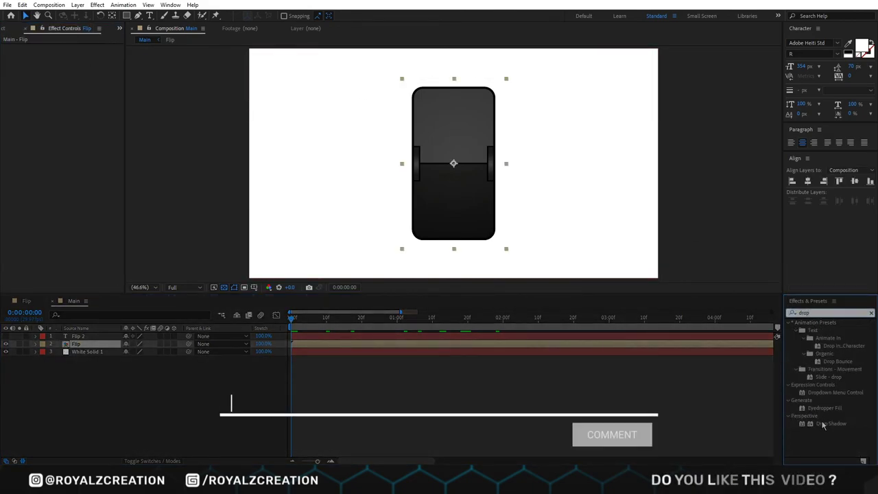
double_click(828, 424)
left_click(441, 441)
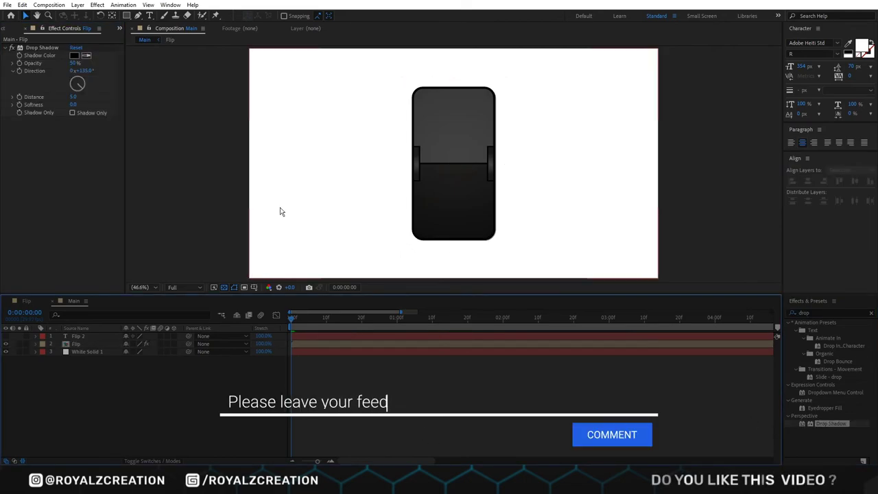
Set the Flip layer's drop shadow to 17% opacity, 180° direction, distance 35 and softness 110
left_click(74, 63)
type("17")
key("Return")
left_click(73, 98)
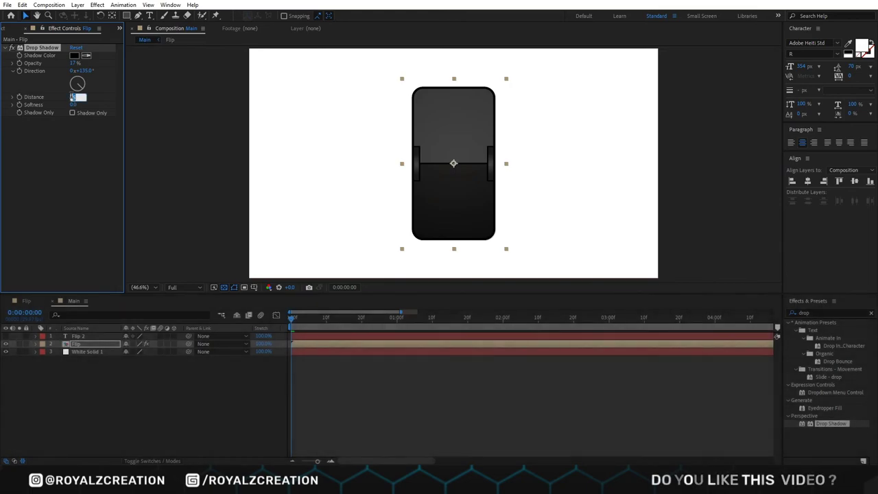
type("35")
key("Return")
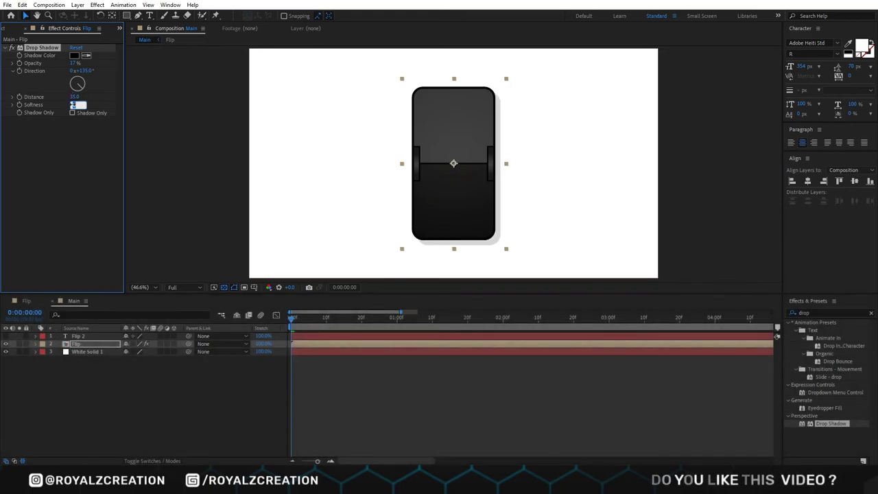
key("Return")
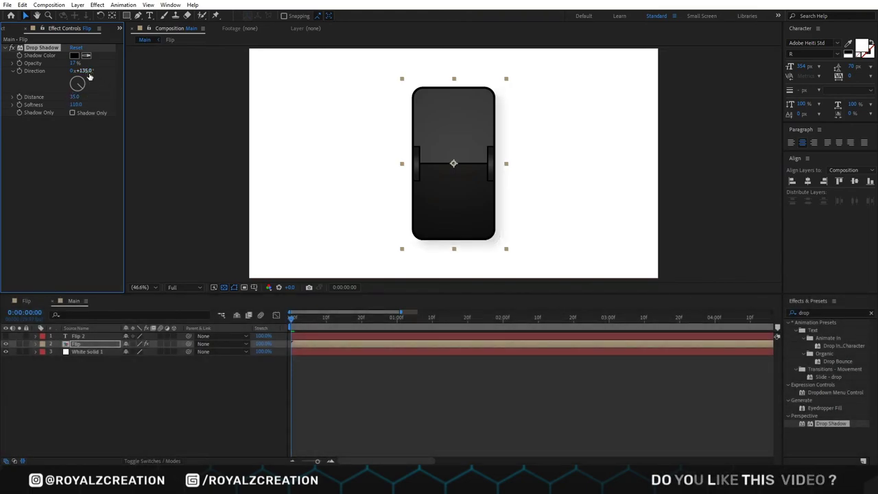
key("Return")
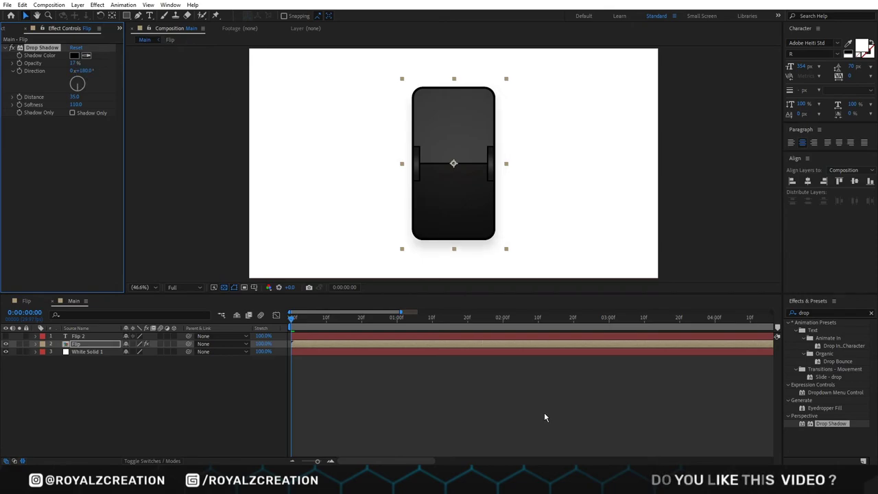
Play back the Main composition from the start to review the flip animation with its drop shadow
left_click(521, 415)
key("space")
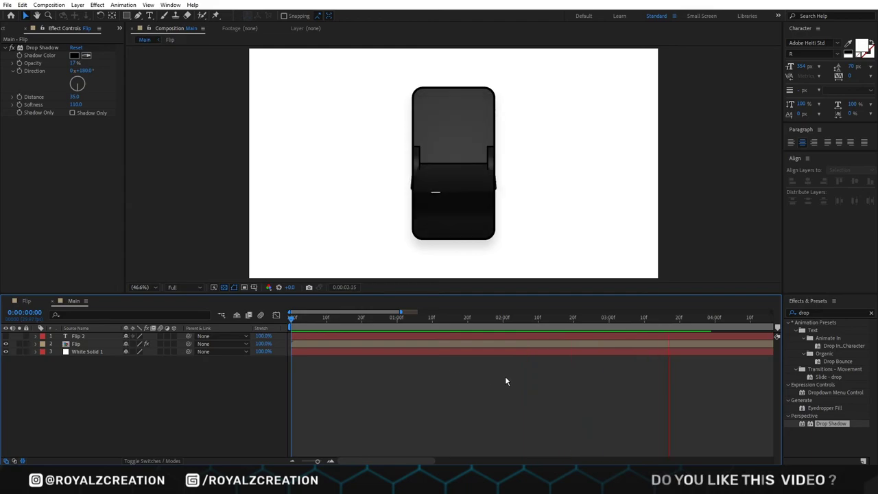
key("space")
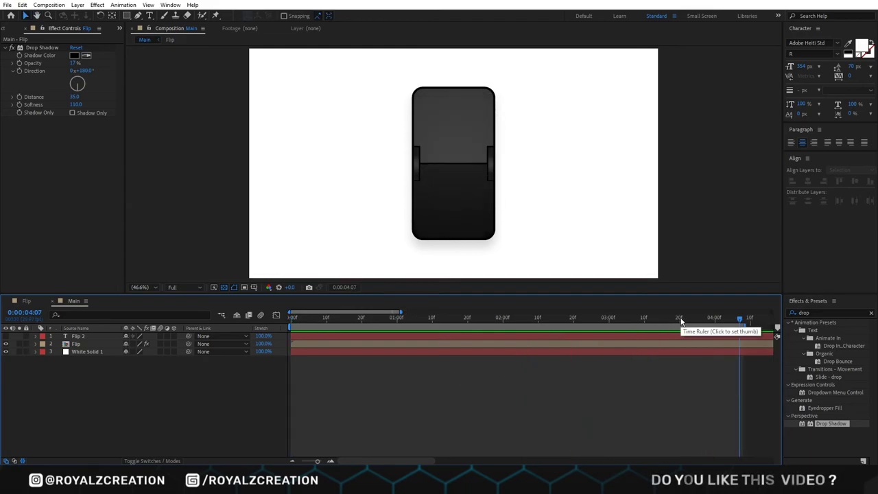
left_click_drag(683, 319, 250, 318)
key("space")
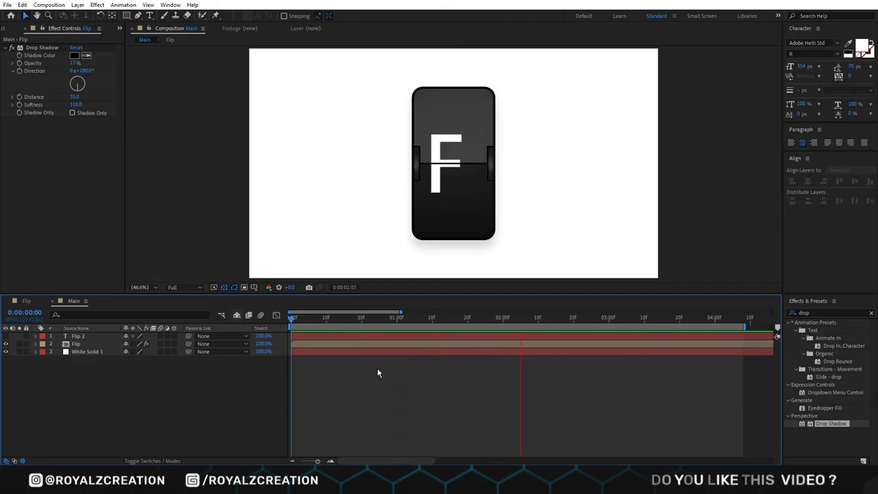